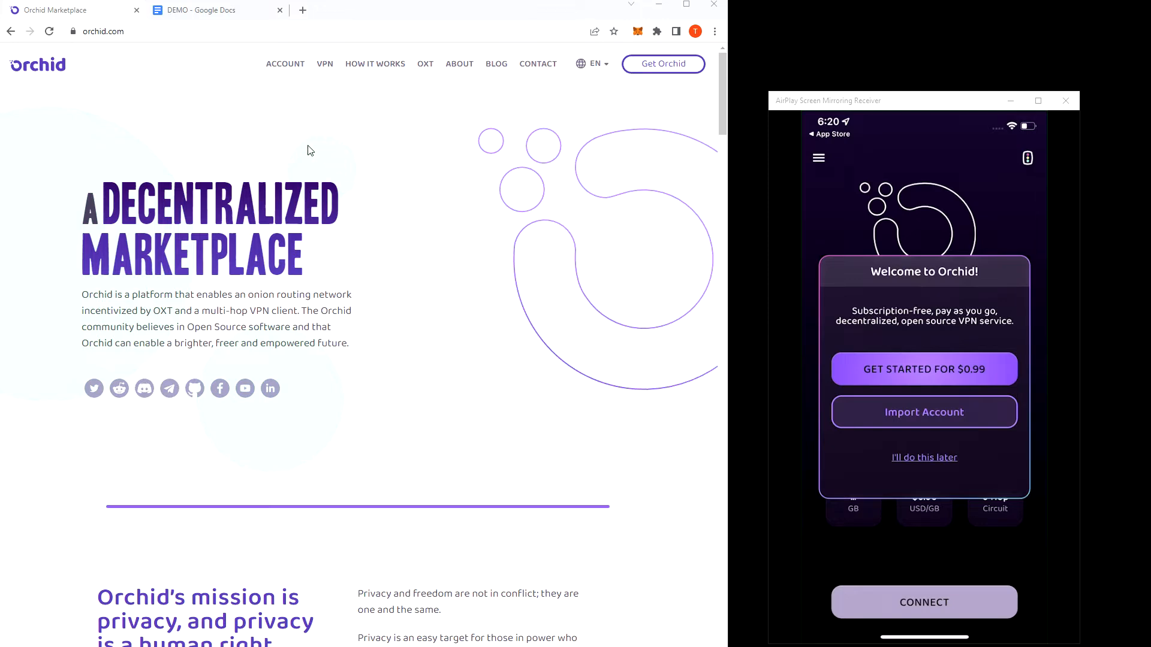
Open the Orchid account page, check the MetaMask wallet, and bring up the wallet connection details.
left_click(287, 69)
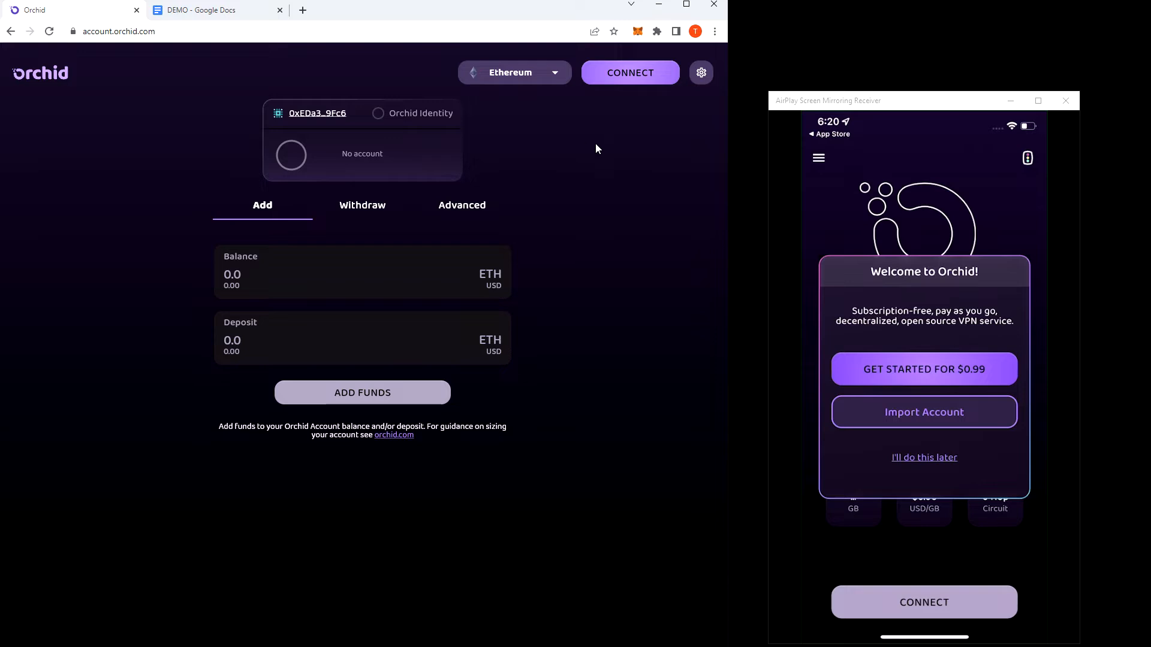
left_click(639, 33)
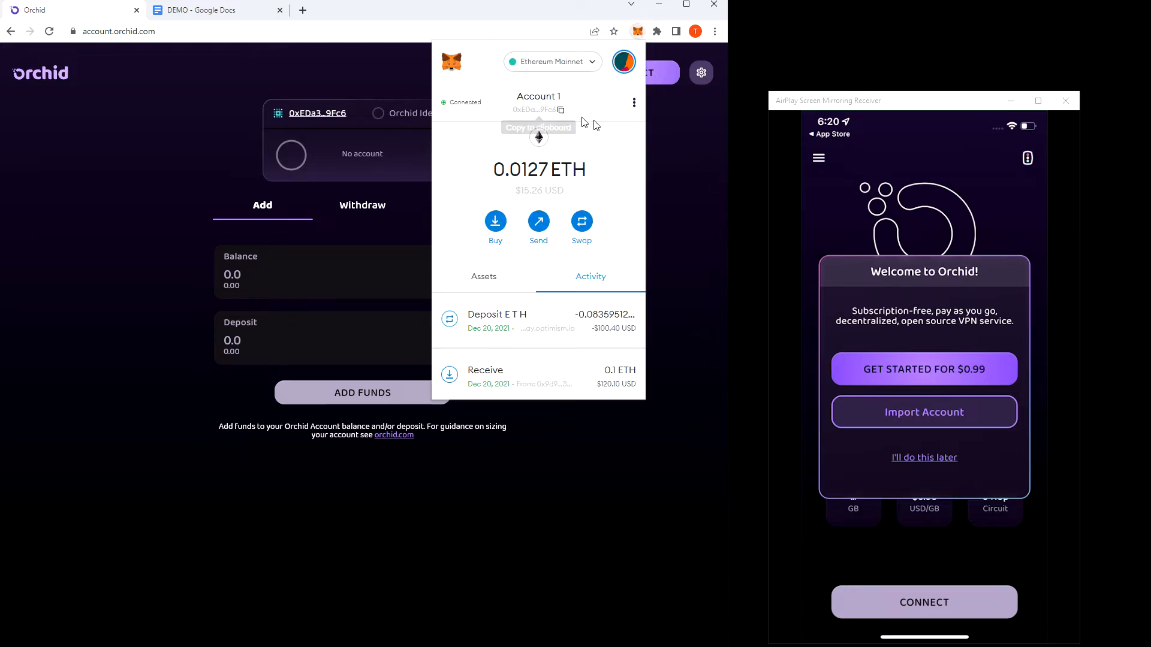
left_click(679, 160)
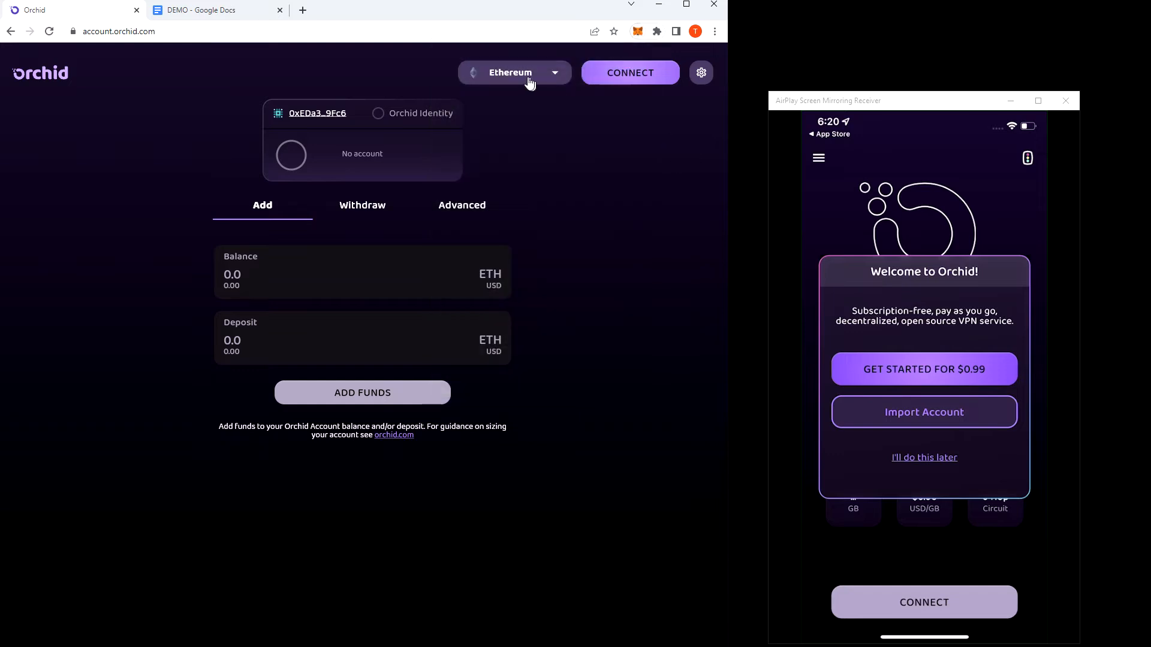
left_click(654, 76)
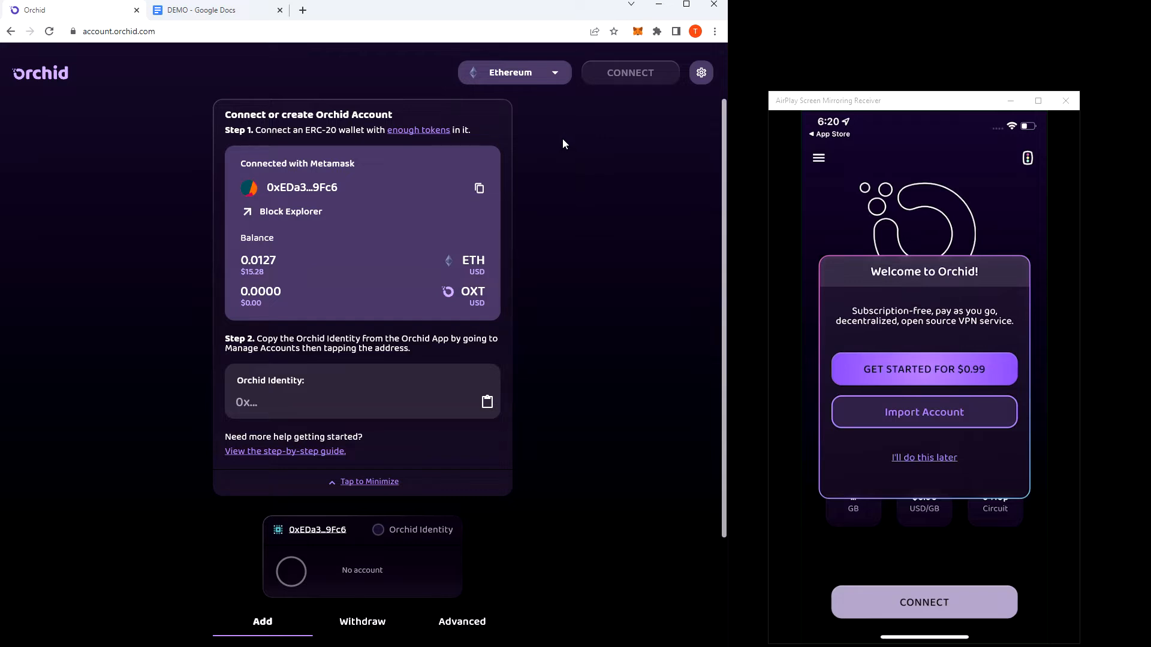
Change the network to Avalanche and approve the network switch in MetaMask.
left_click(537, 77)
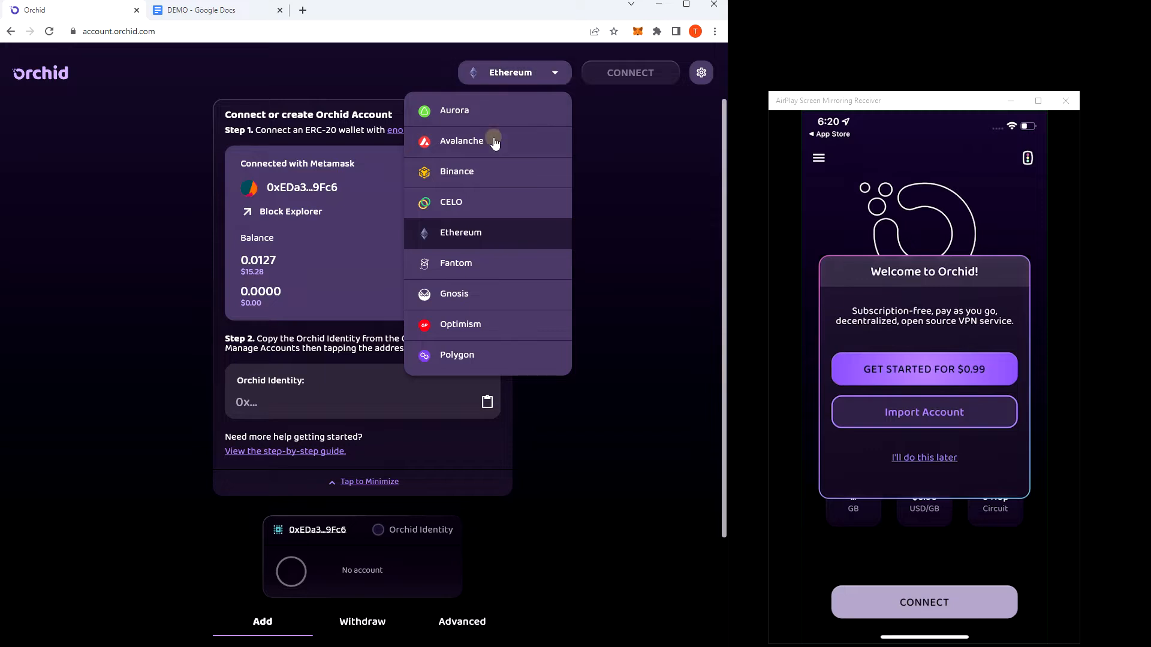
left_click(496, 143)
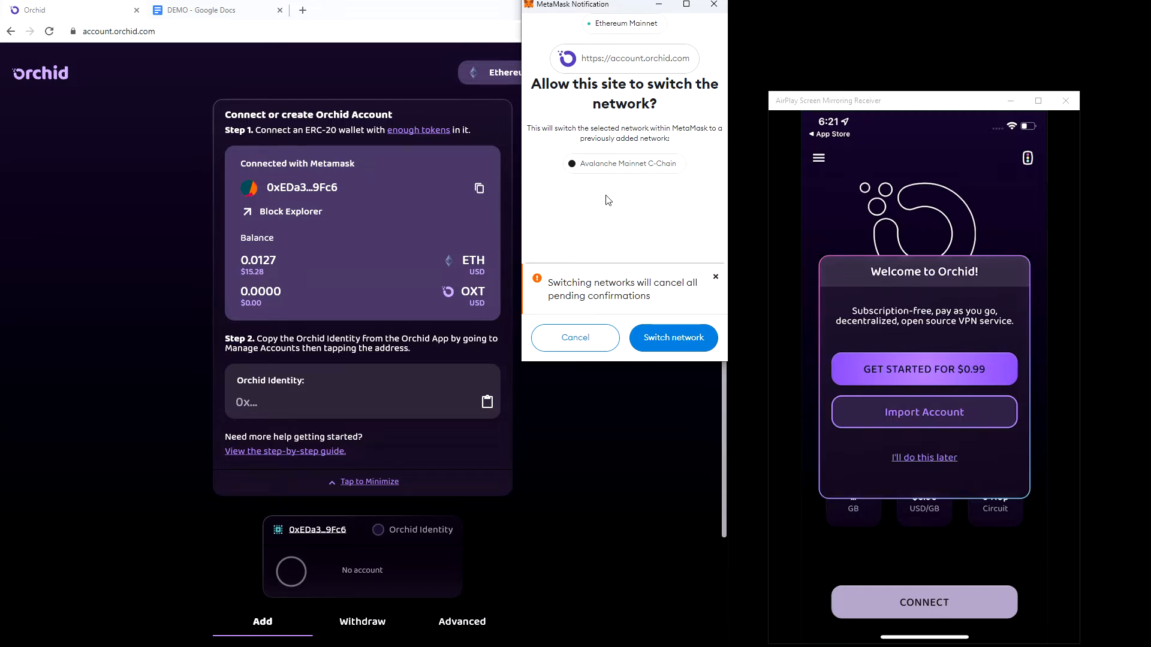
left_click(670, 334)
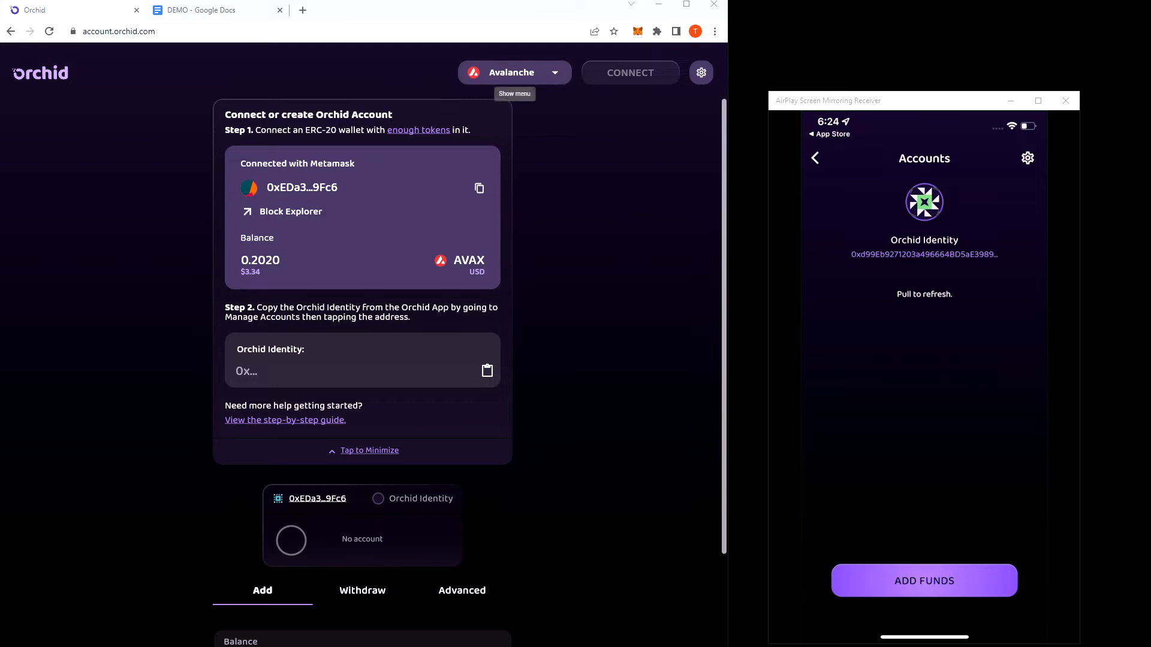
Copy the Orchid identity address from the DEMO Google Doc into the Orchid Identity field of the account page.
left_click(179, 10)
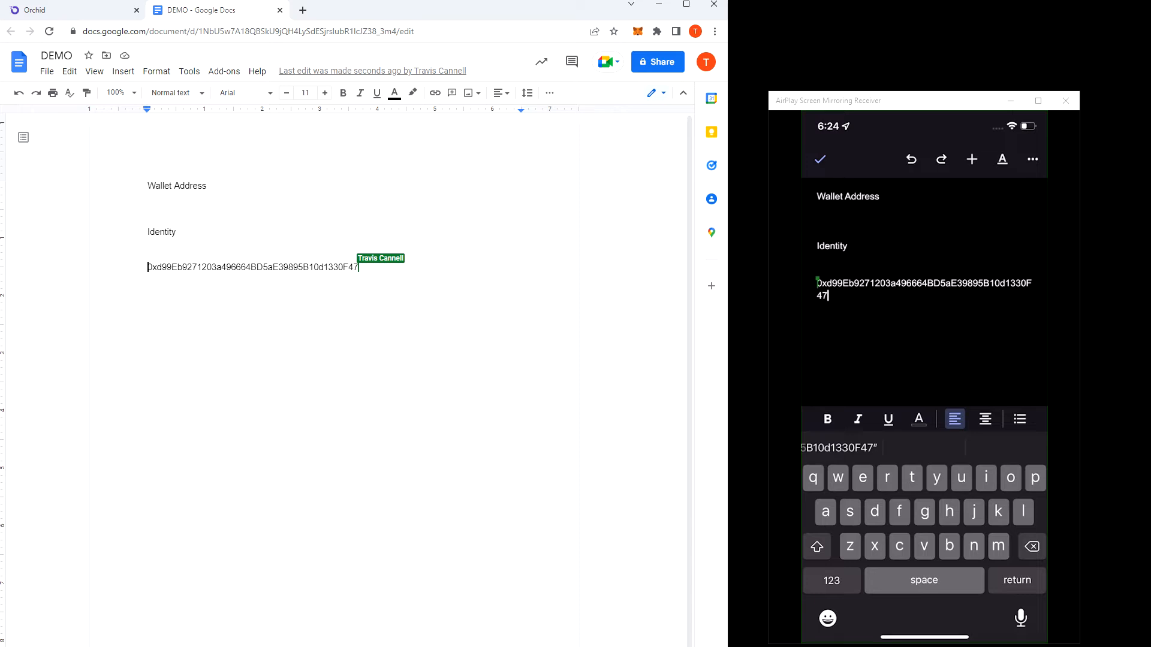
double_click(247, 267)
key("ctrl+c")
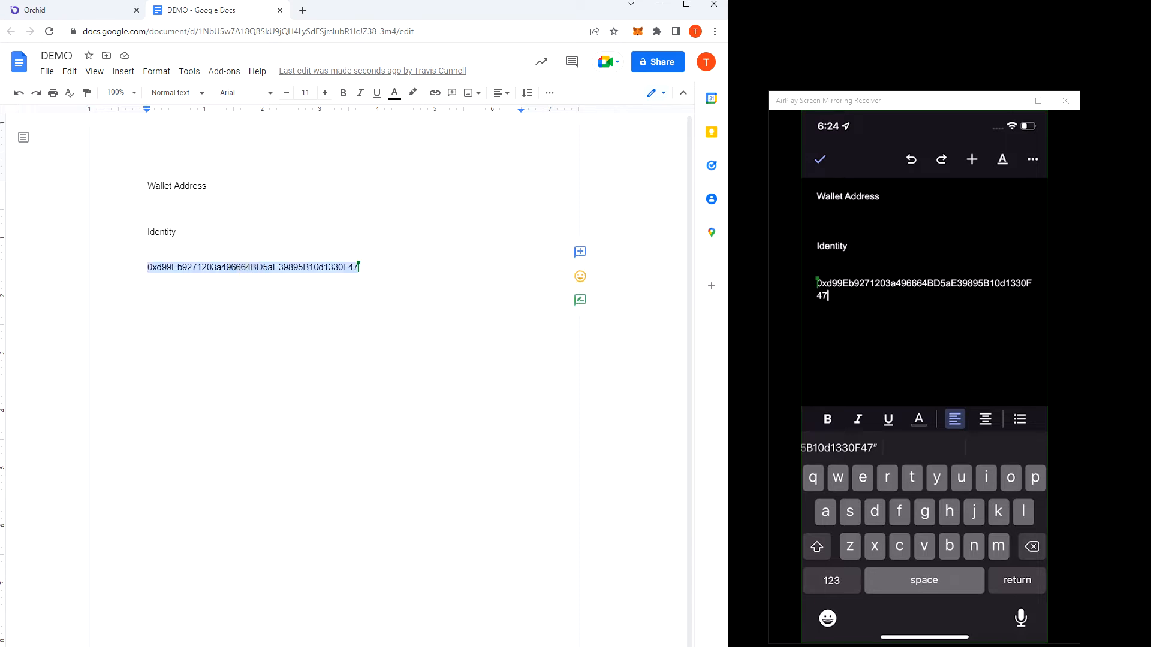
left_click(95, 8)
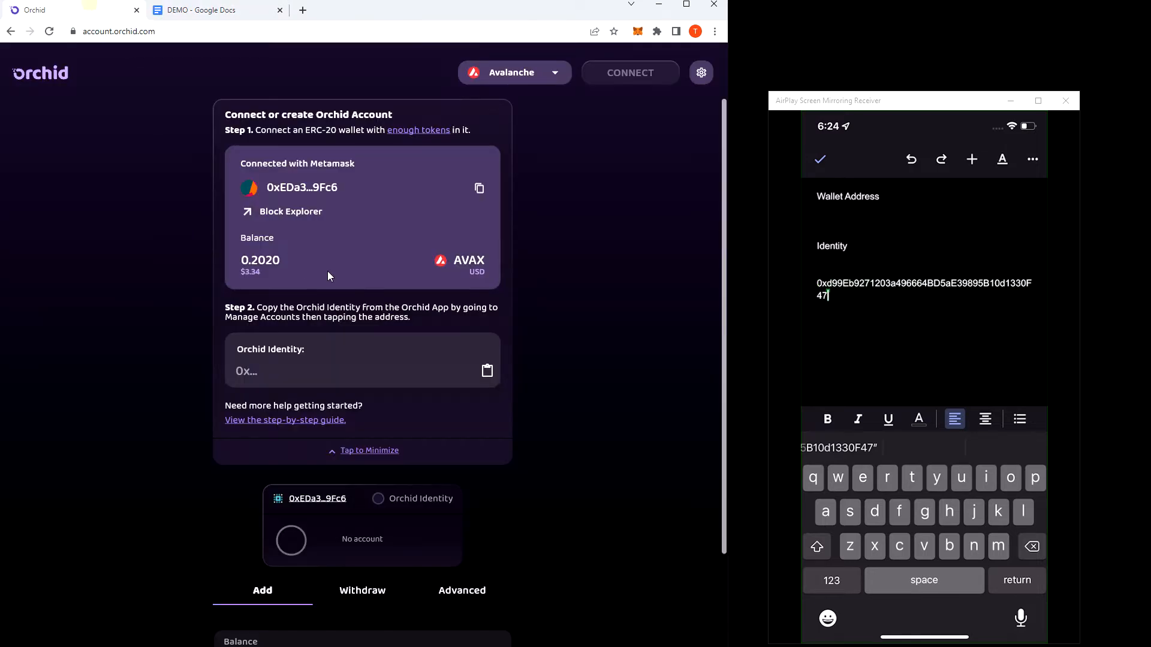
left_click(273, 384)
key("ctrl+v")
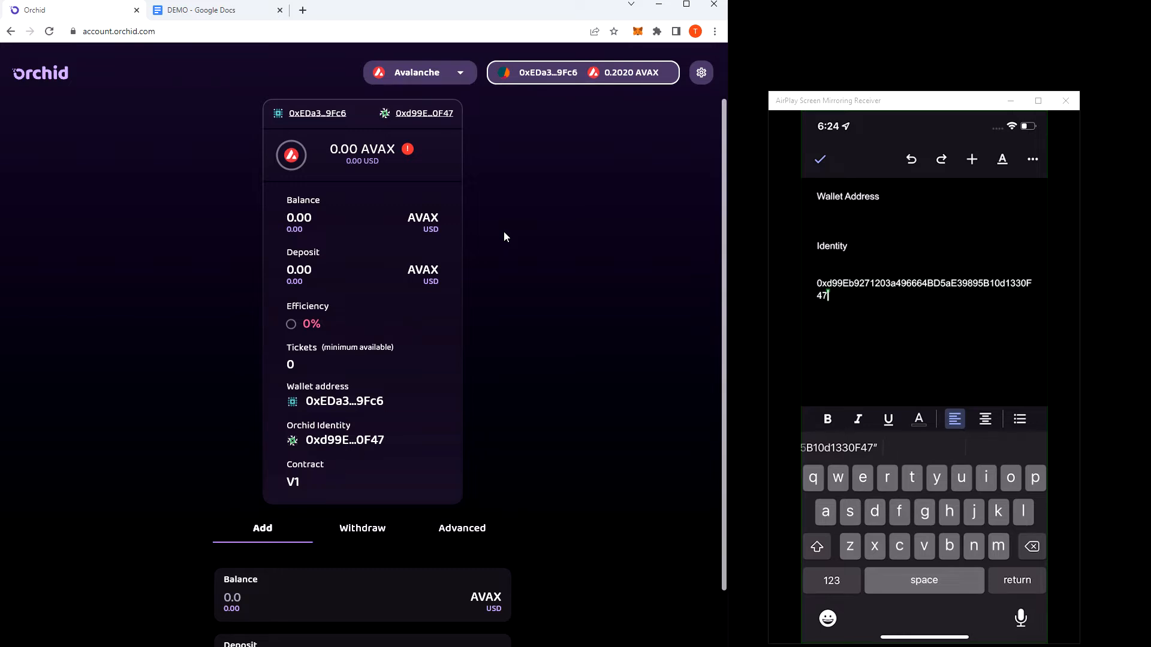
scroll(351, 334, "down", 2)
scroll(329, 288, "up", 2)
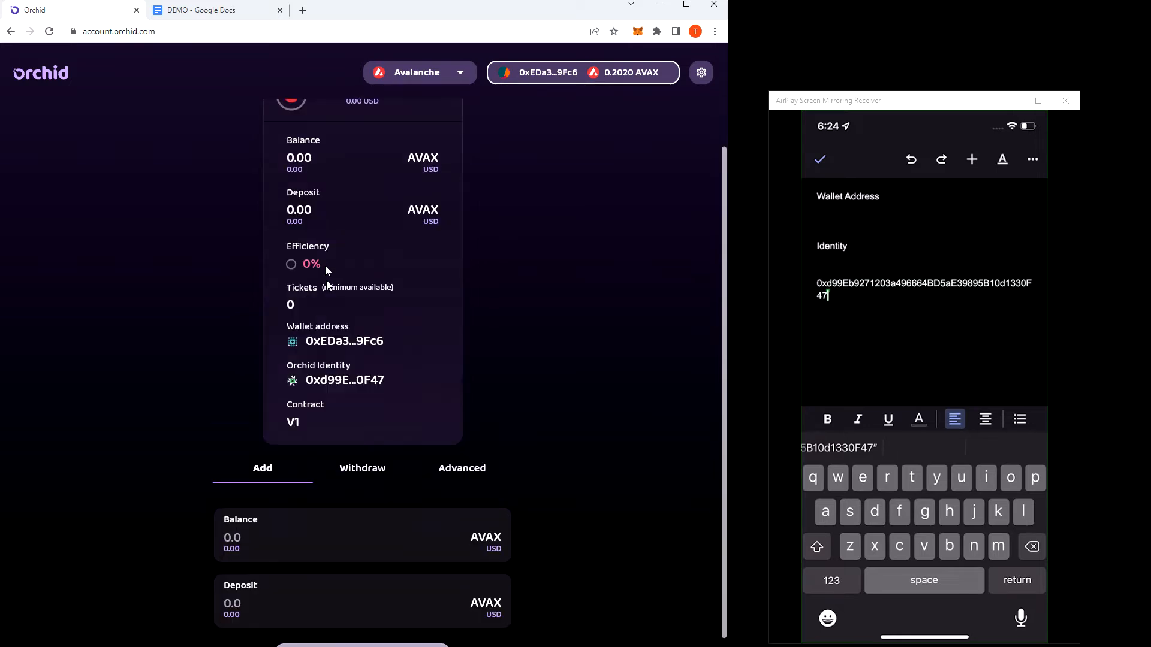
scroll(324, 248, "down", 1)
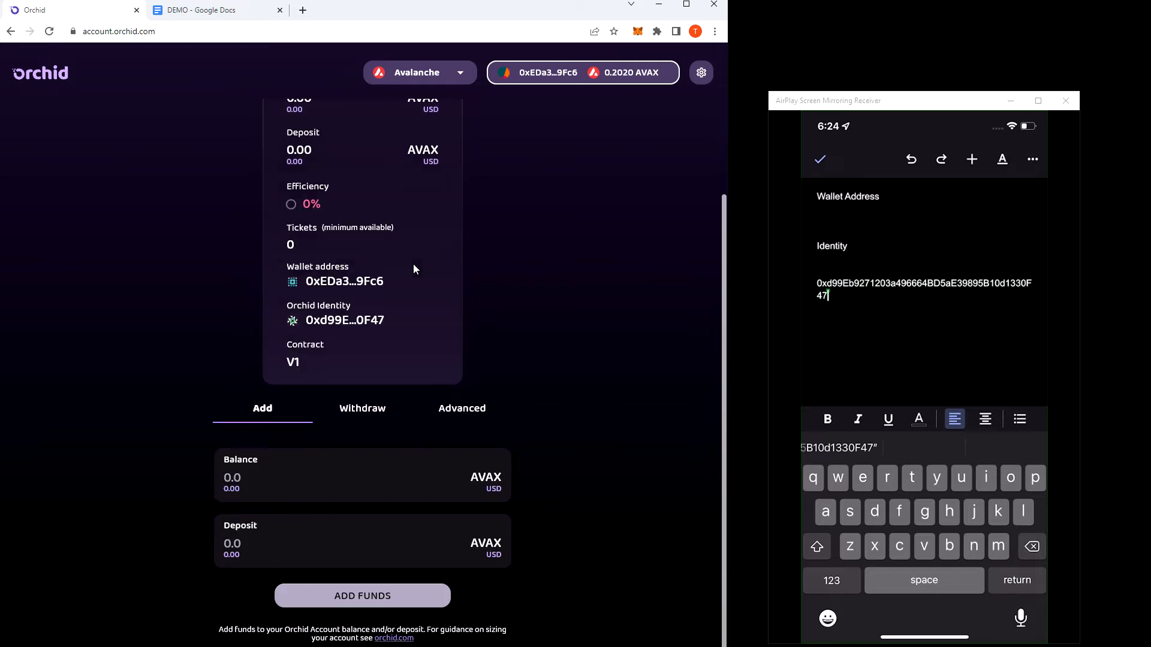
scroll(421, 274, "up", 1)
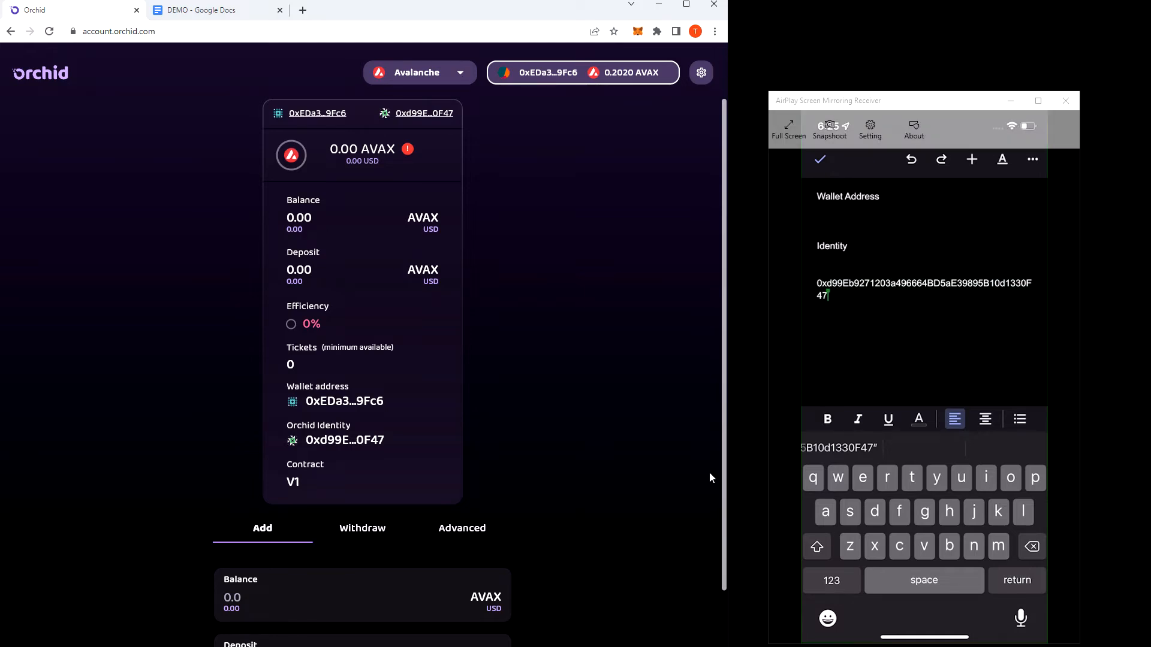
scroll(367, 572, "down", 1)
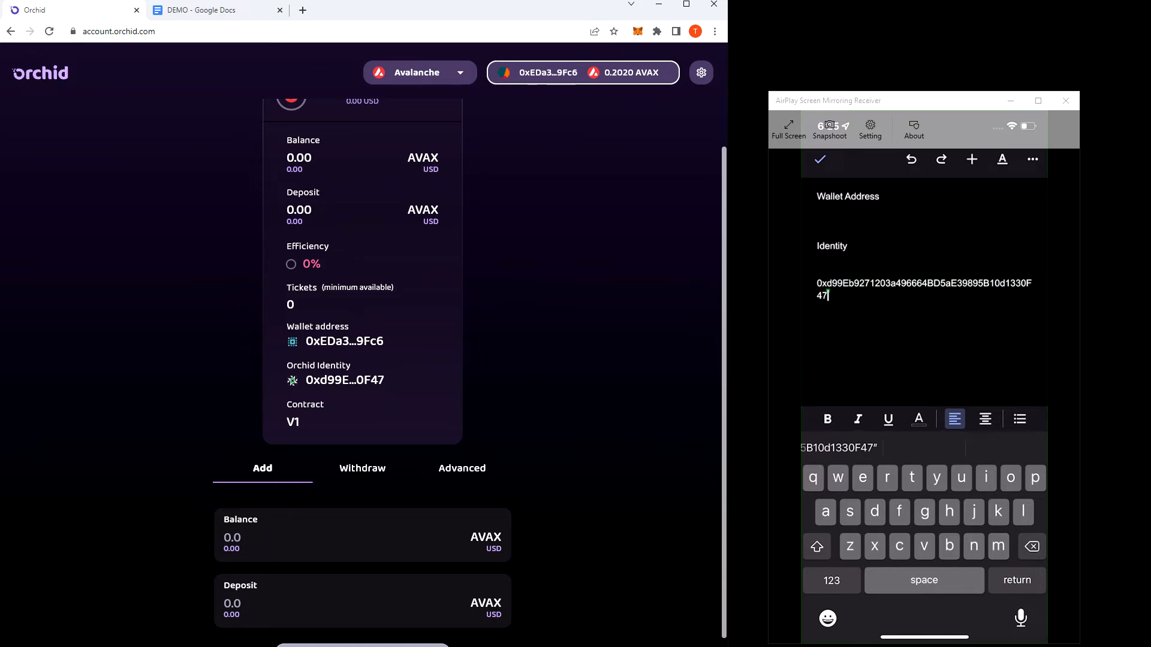
Open orchid.com/join in a new tab and look up Avalanche's minimum deposit and balance in the L1 fees chart.
left_click(304, 15)
type("orchi")
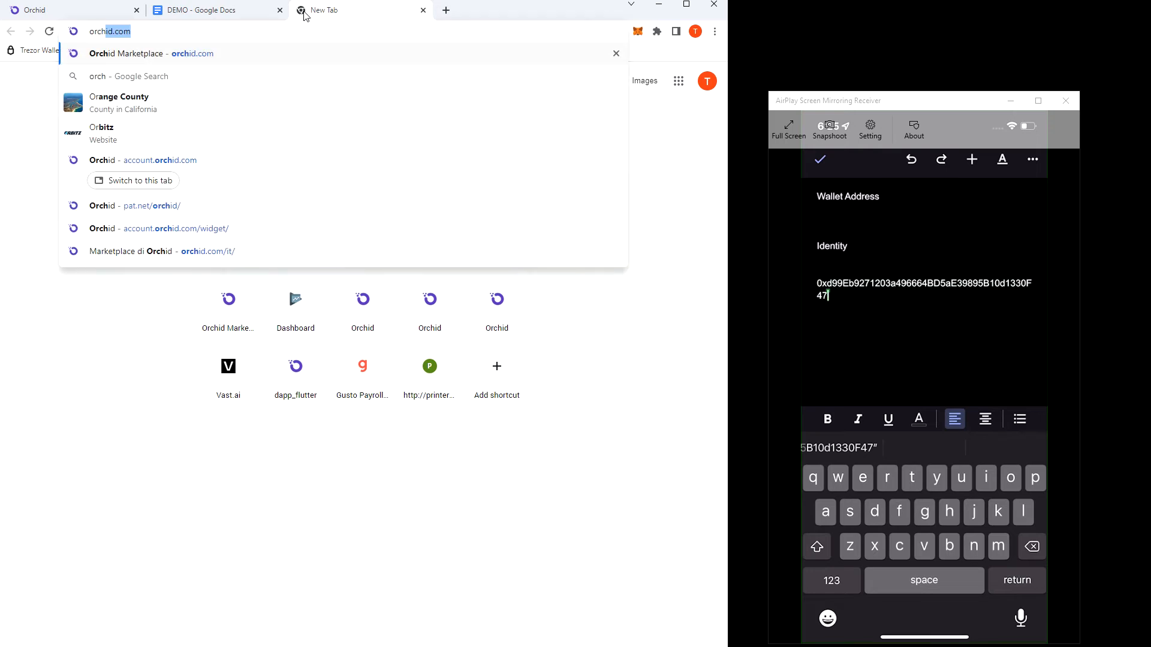
type("d.com")
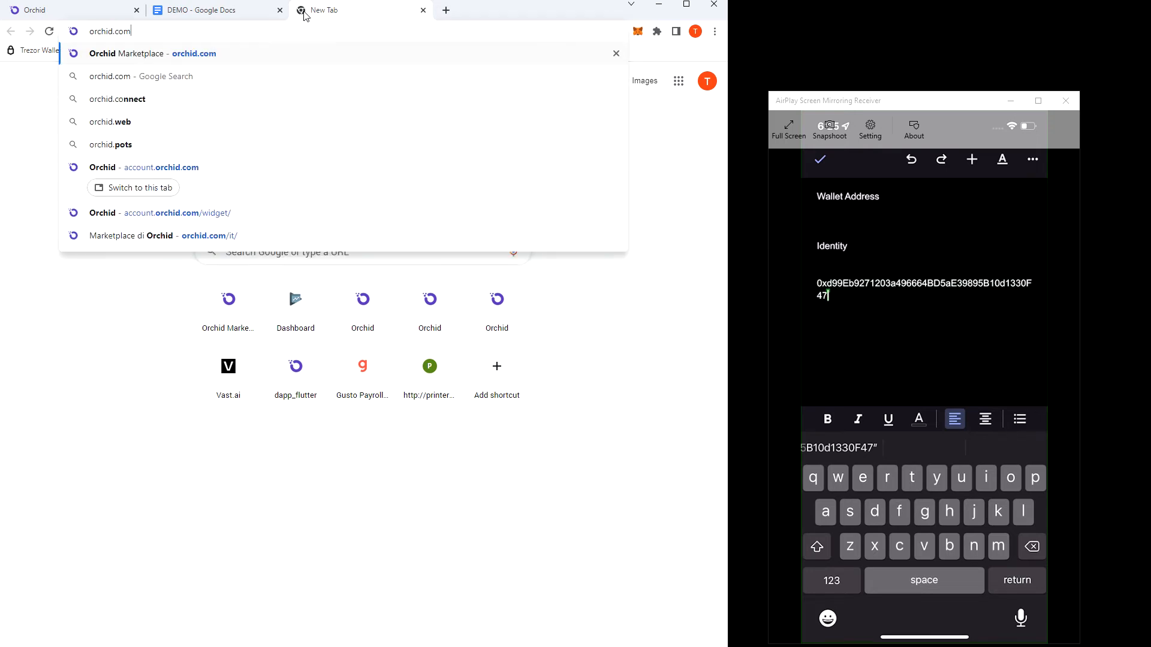
type("/join")
key("Return")
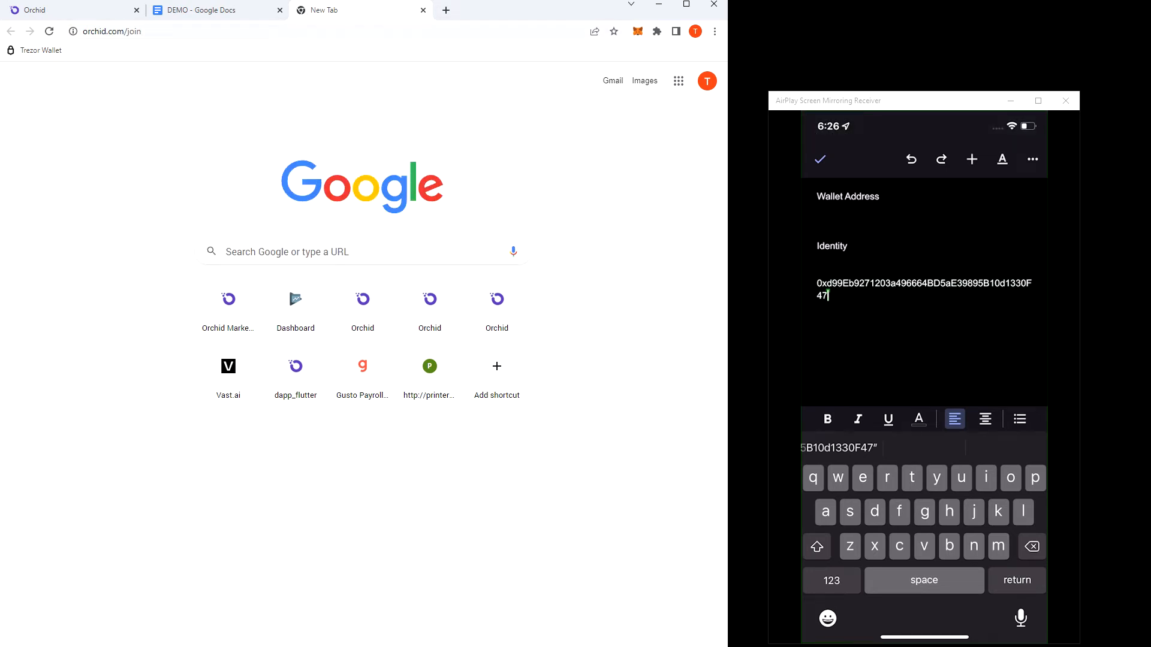
scroll(334, 421, "down", 9)
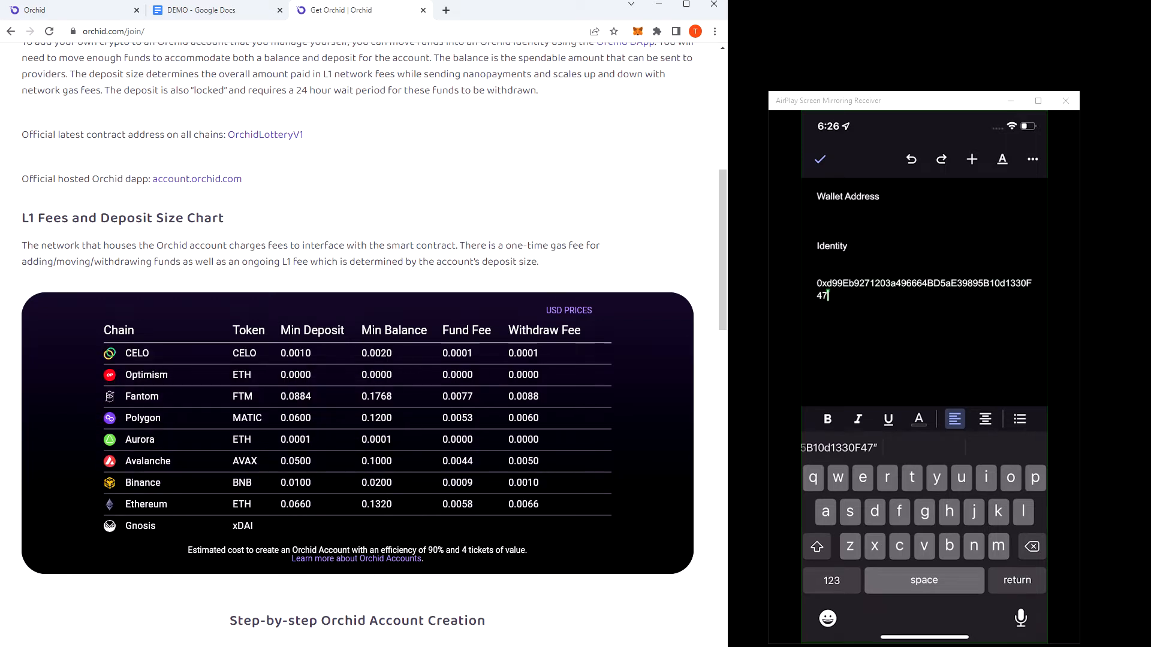
mouse_move(318, 464)
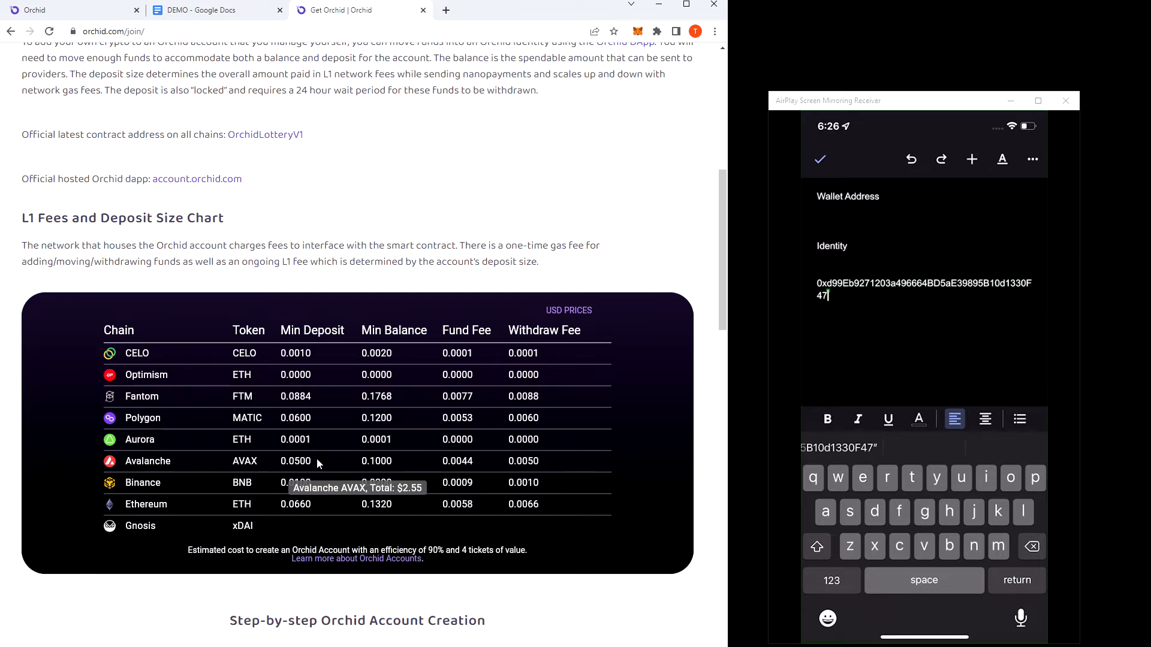
Back on the Orchid account page, set the funds to add to .1 AVAX balance and .05 AVAX deposit.
key("ctrl+1")
left_click(299, 532)
type(".1")
key("Tab")
type(".05")
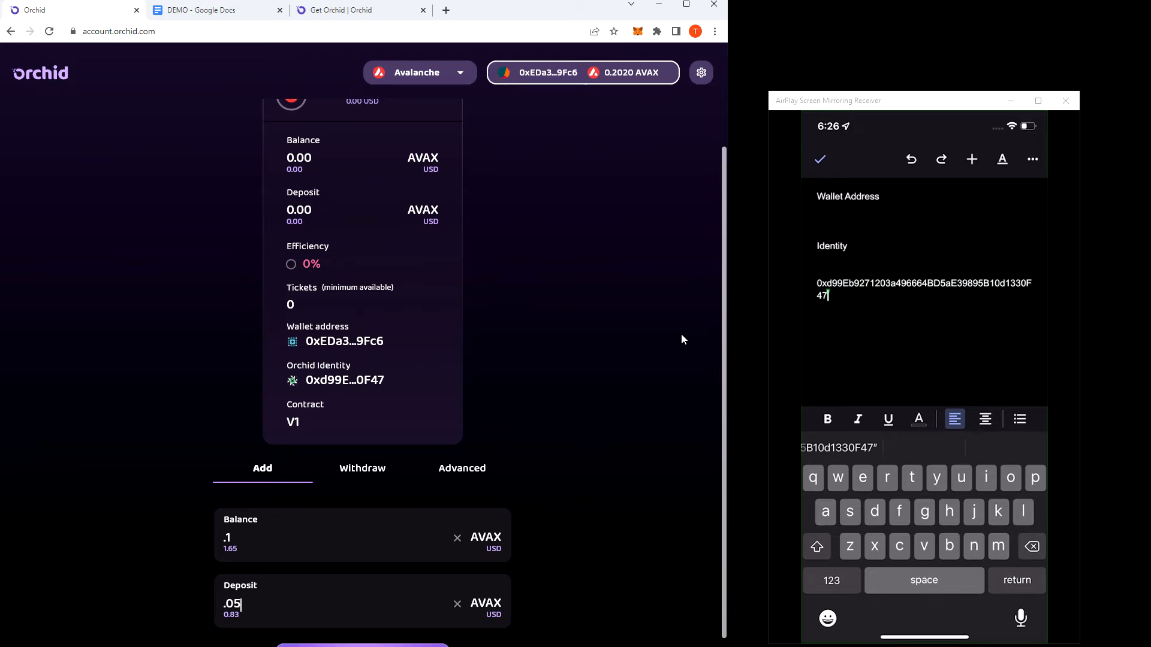
Submit the funds to the Orchid account, confirm the transaction in MetaMask, and dismiss the transaction notice.
scroll(564, 383, "up", 1)
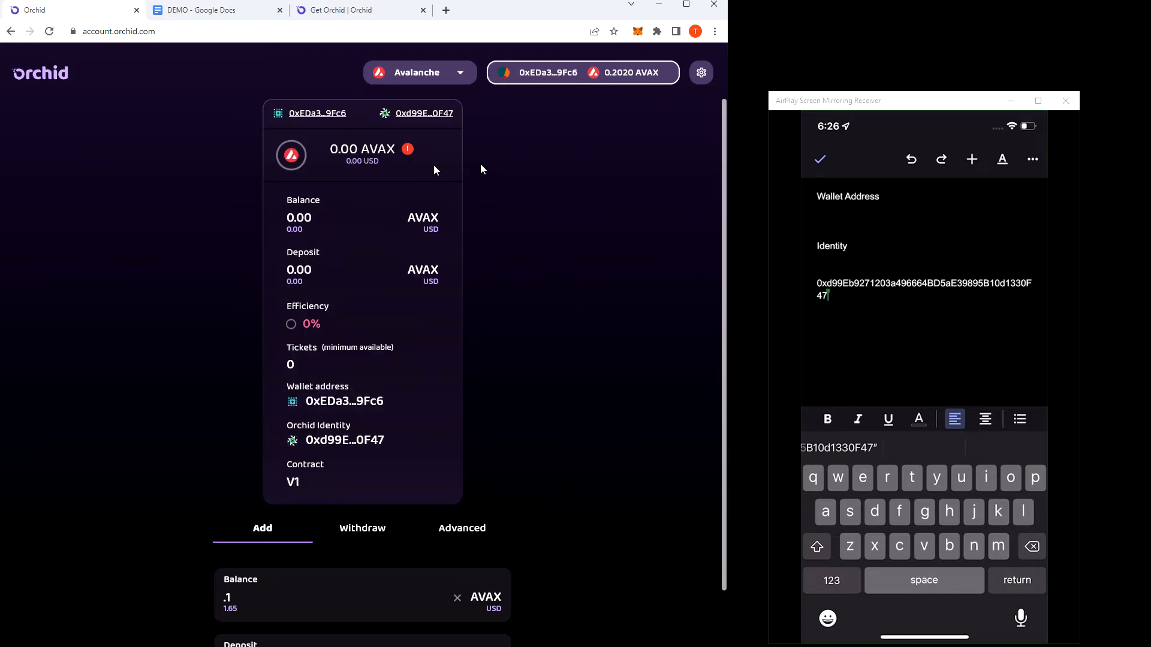
scroll(432, 431, "down", 3)
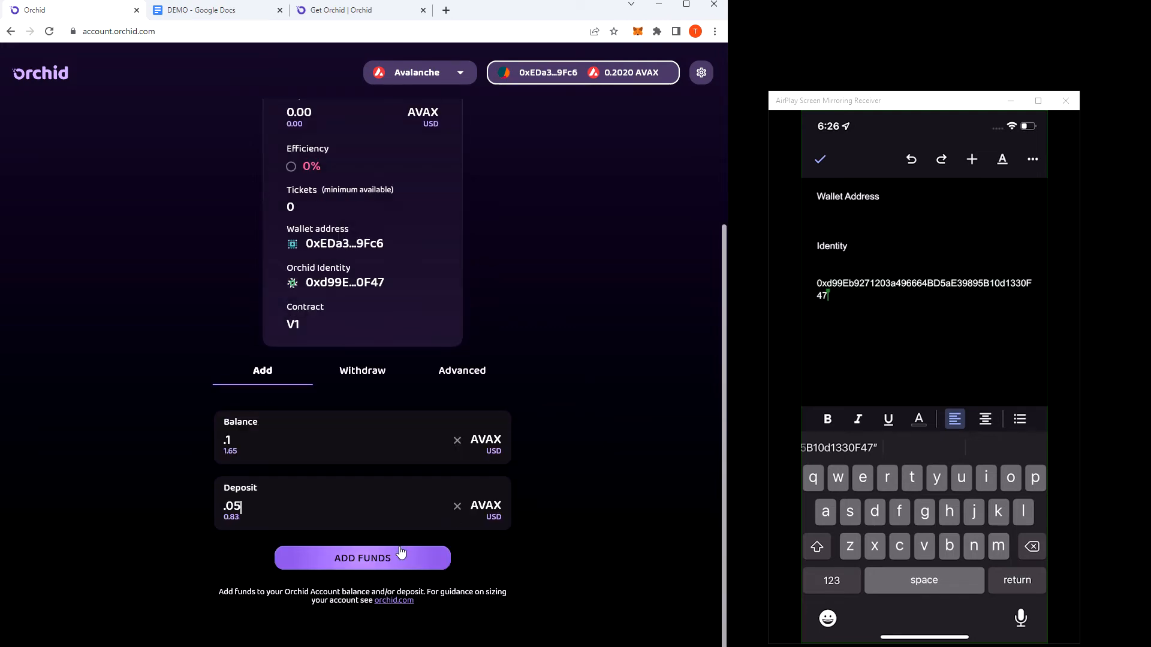
left_click(394, 559)
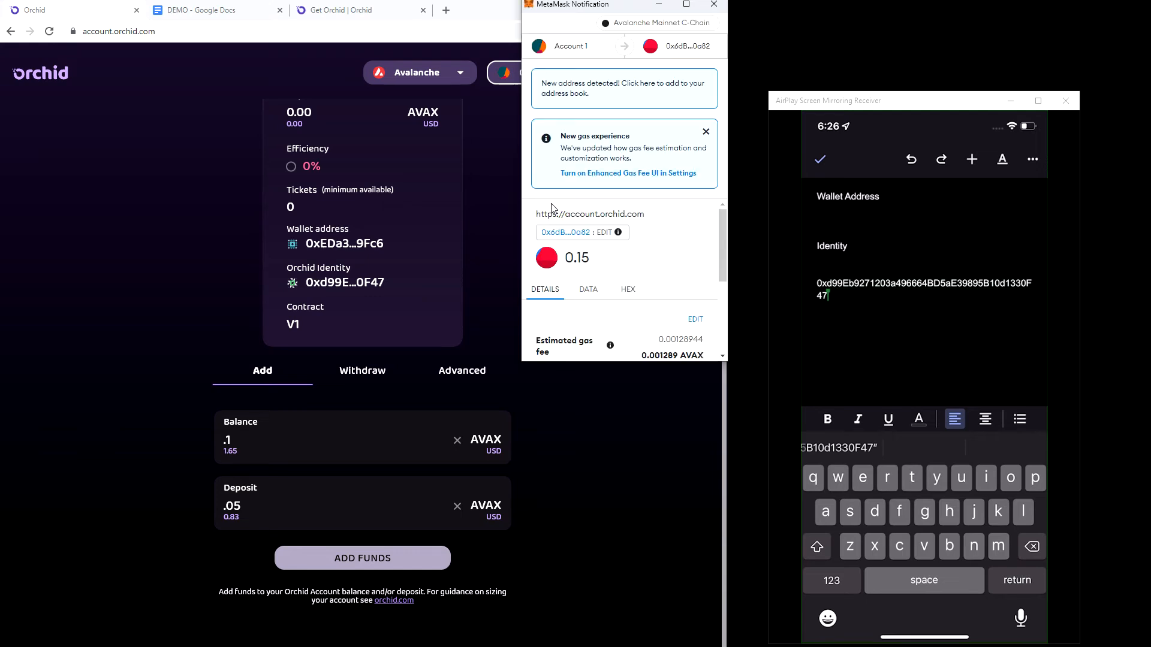
scroll(651, 248, "down", 3)
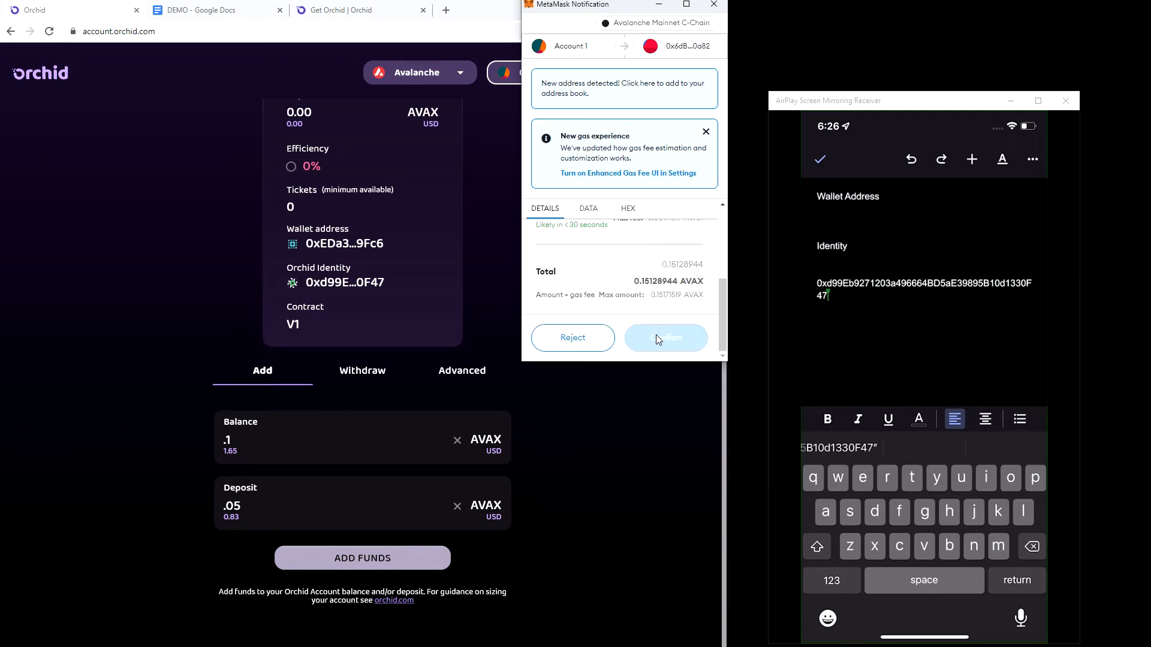
left_click(660, 339)
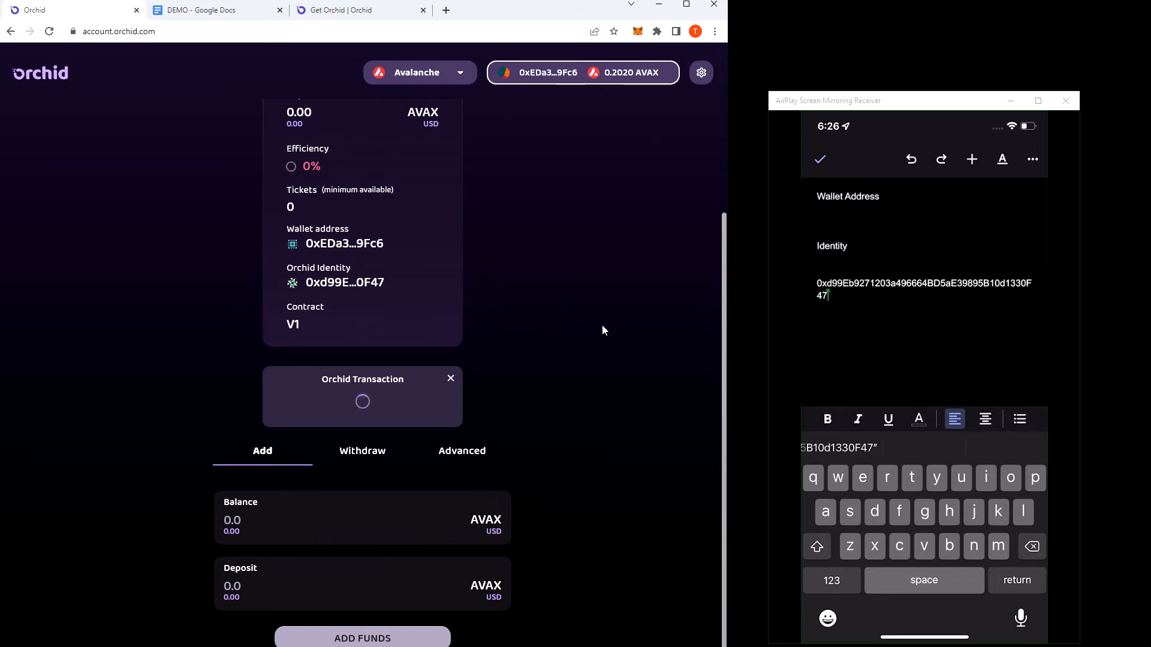
scroll(622, 329, "up", 3)
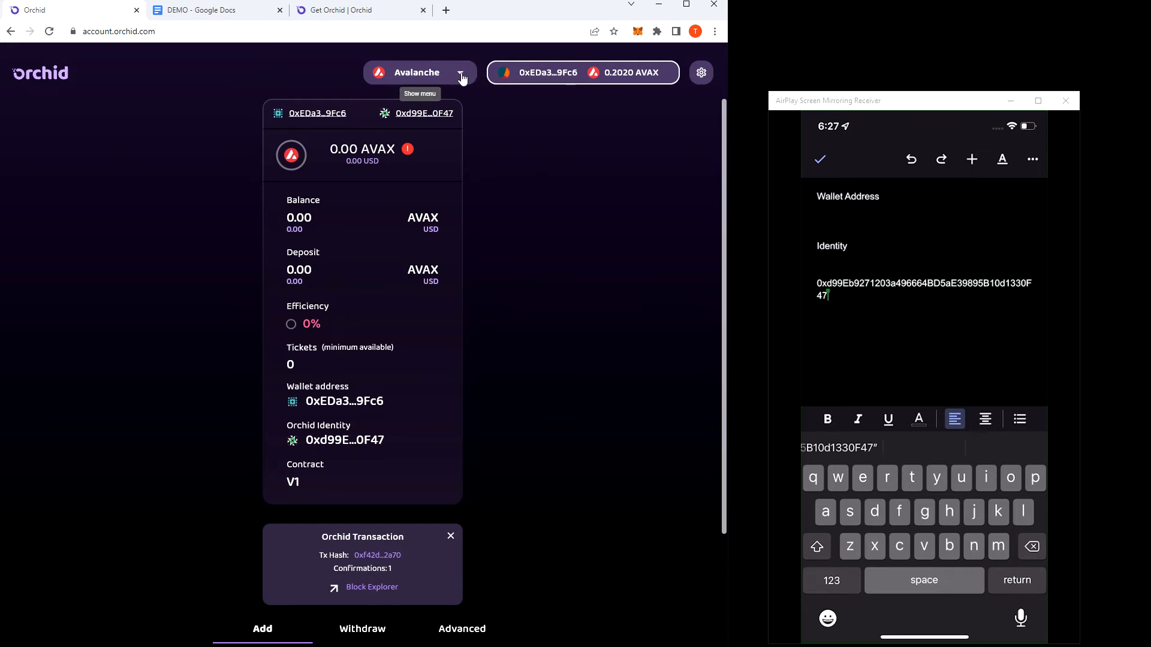
left_click(451, 535)
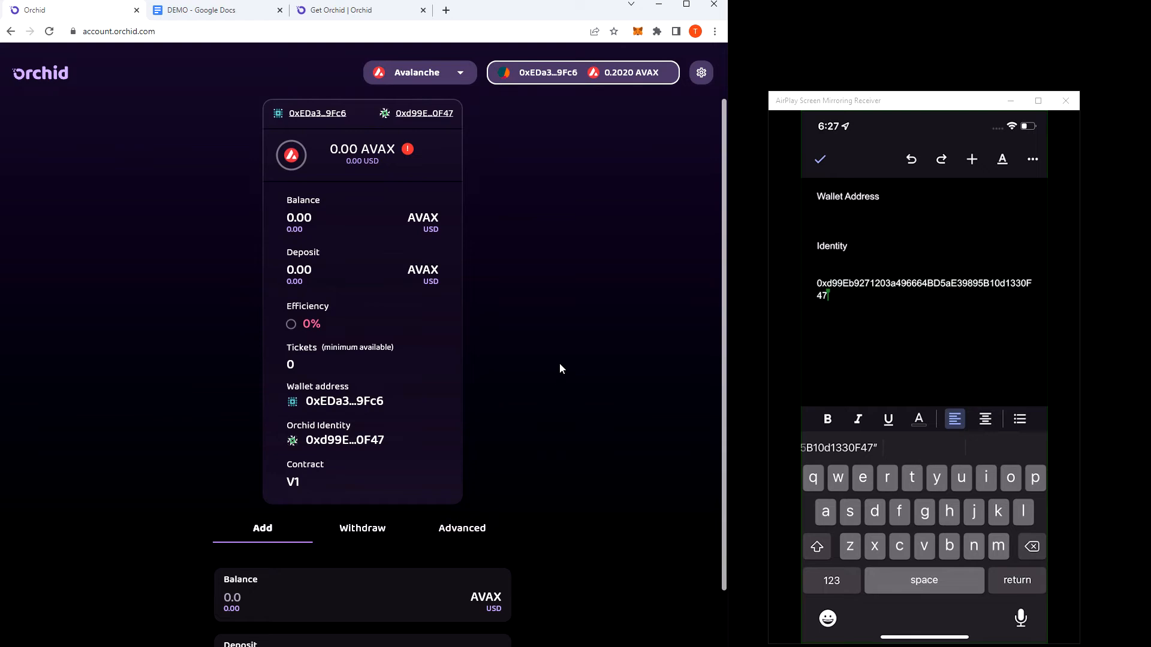
Open the withdrawal form, review its balance and locked deposit options, and set the balance to withdraw to .1 AVAX.
scroll(560, 367, "down", 3)
scroll(529, 493, "up", 3)
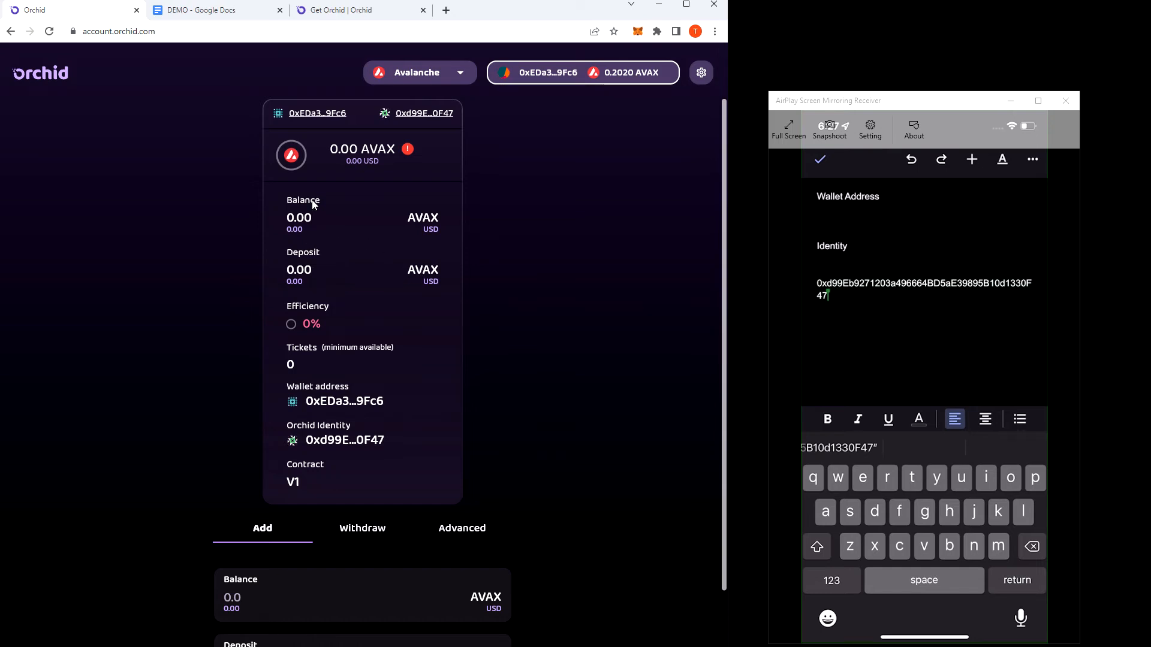
left_click(382, 529)
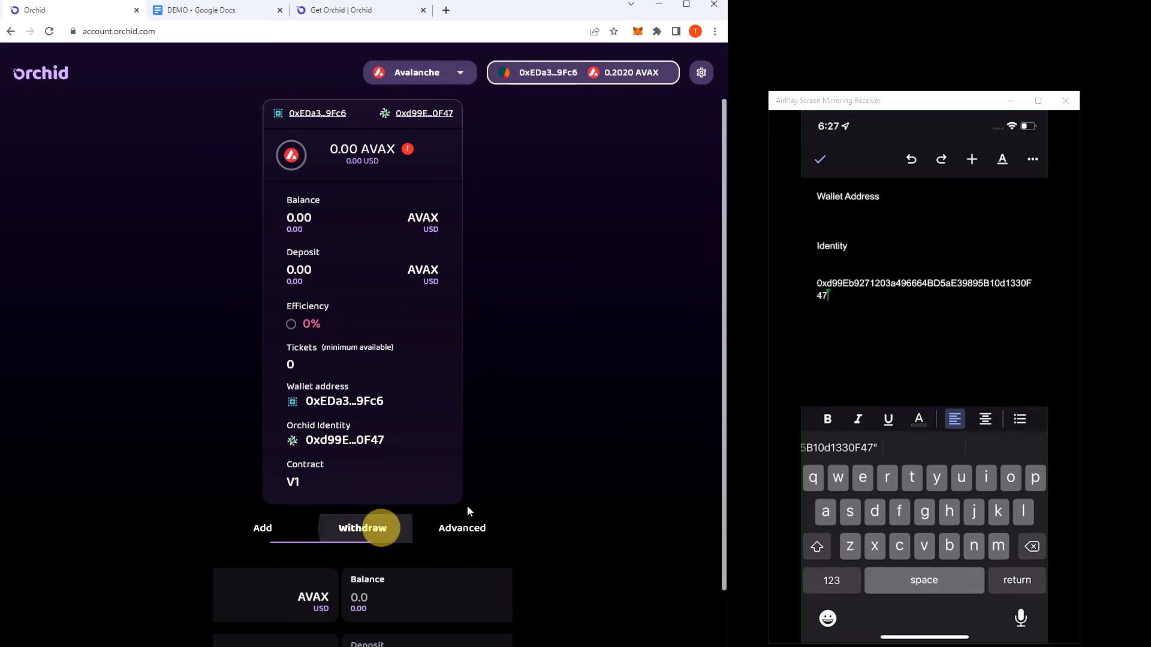
scroll(523, 425, "down", 3)
scroll(527, 458, "up", 3)
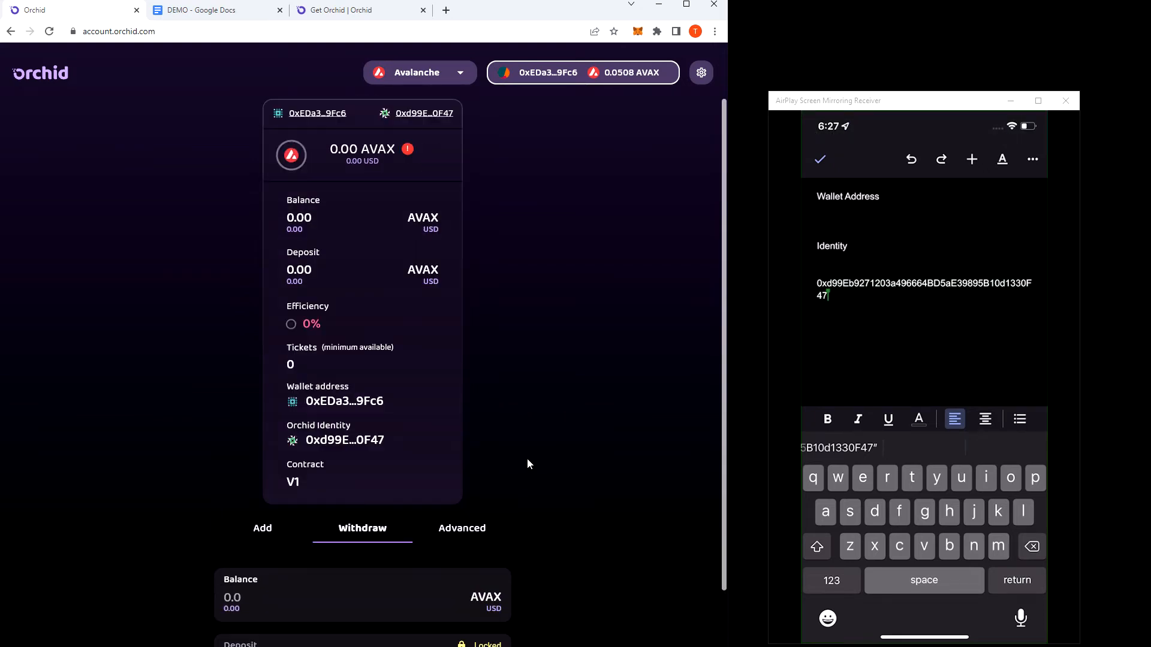
scroll(580, 540, "down", 2)
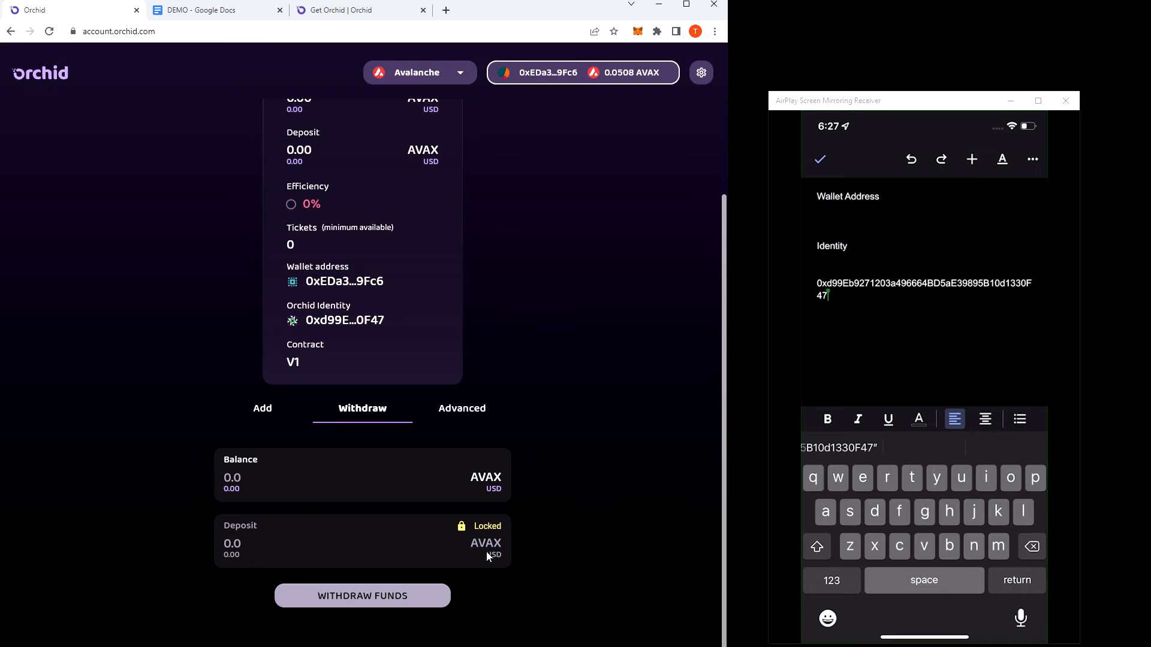
scroll(594, 470, "down", 1)
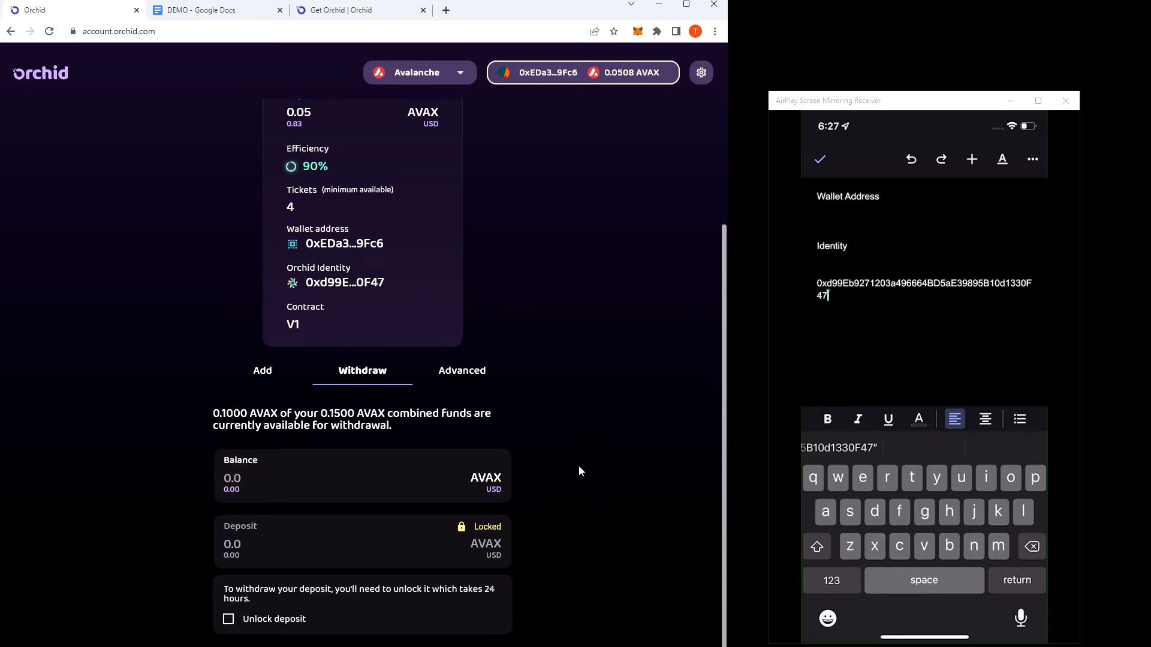
scroll(574, 465, "up", 2)
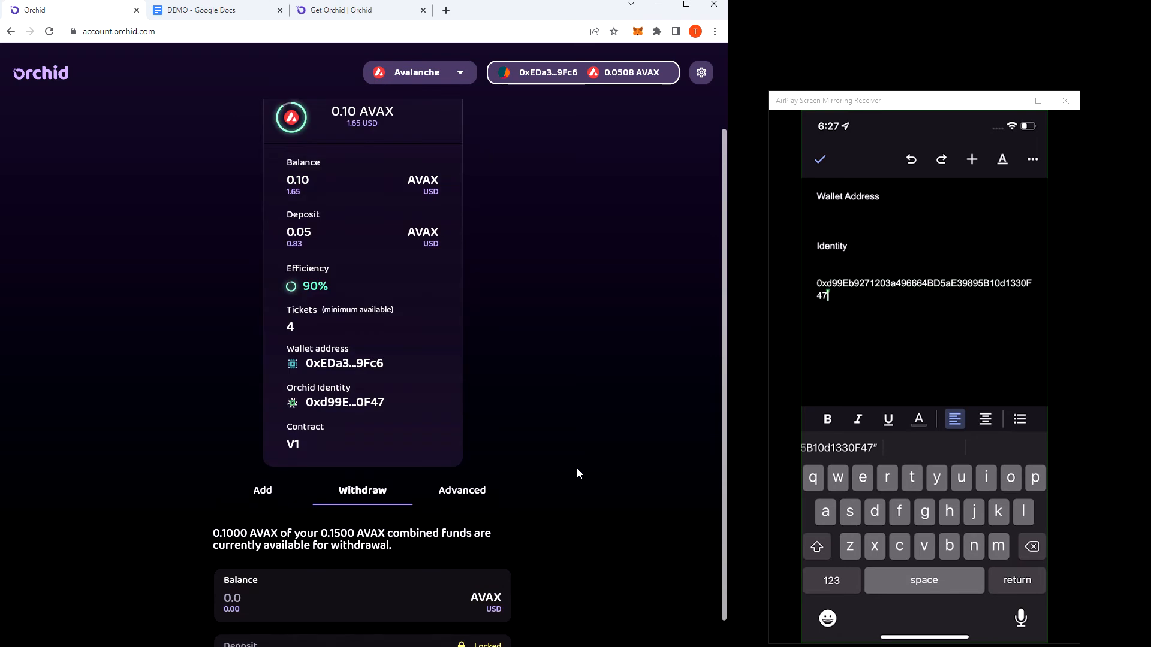
type(".1")
scroll(577, 469, "down", 2)
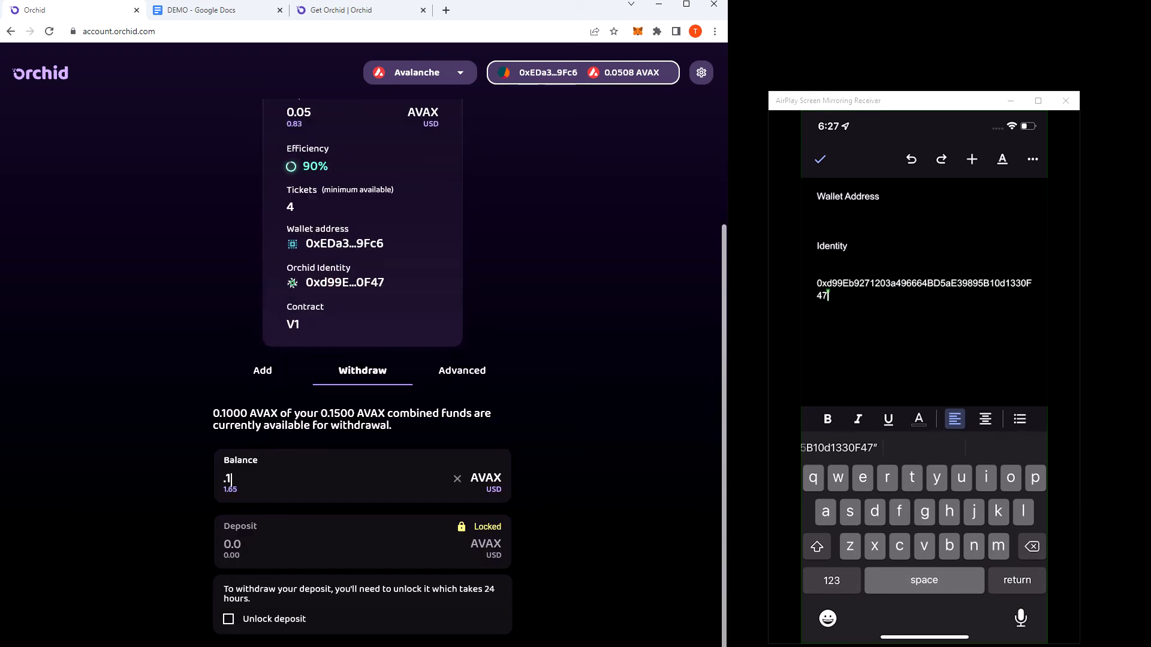
Try a .05 AVAX balance withdrawal with deposit unlocking enabled, and clear both the unlock option and the amount.
left_click(227, 621)
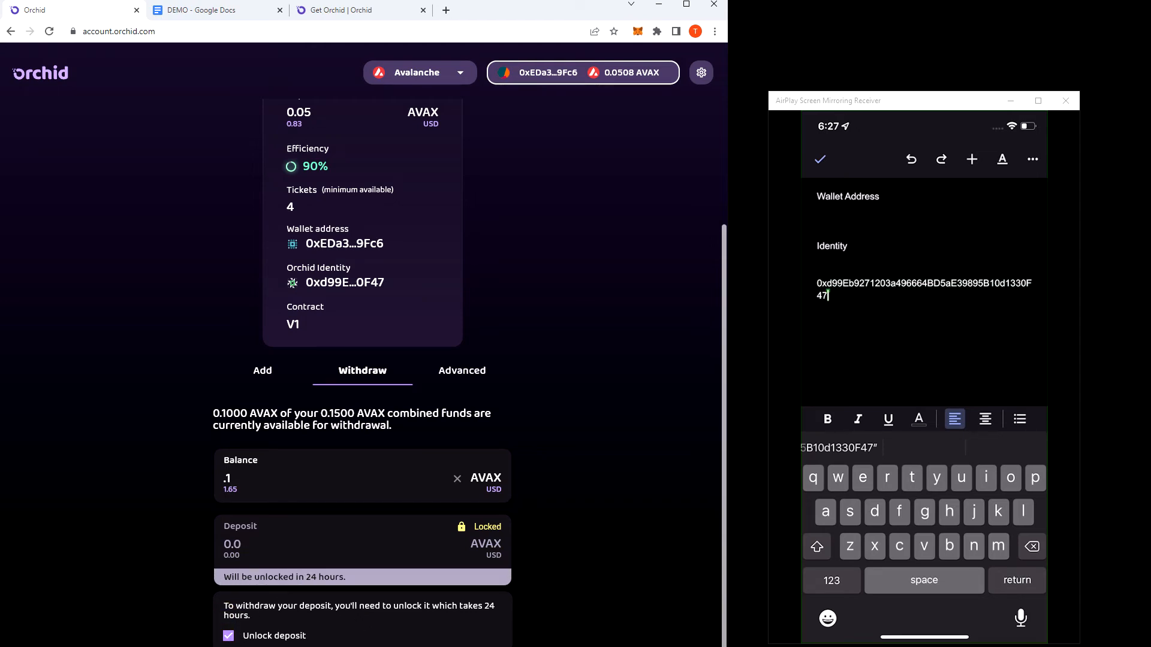
left_click(239, 479)
left_click(236, 478)
key("BackSpace")
type("05")
left_click(230, 634)
left_click(255, 490)
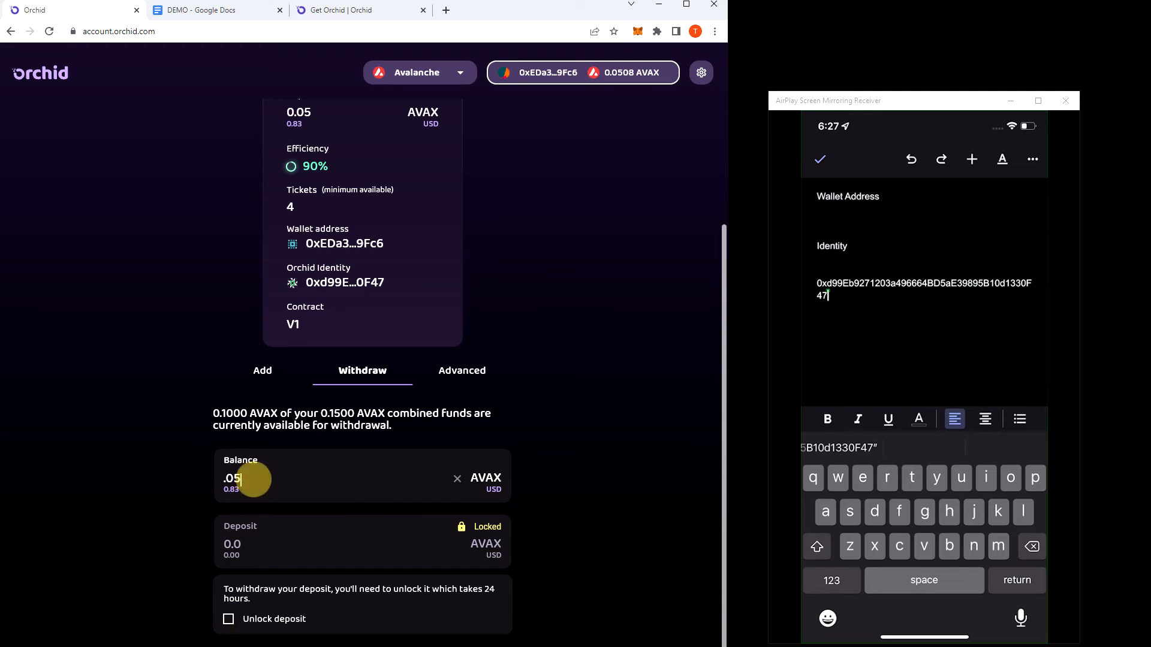
left_click(457, 478)
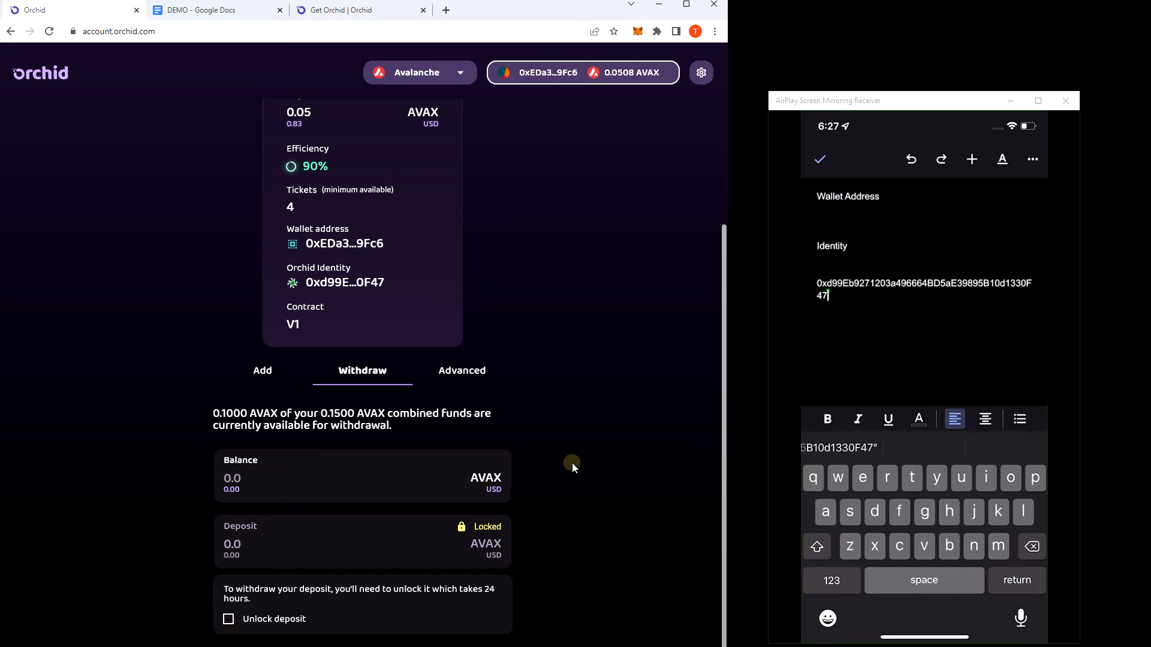
Copy the wallet address from the Orchid account card and paste it below the Wallet Address heading in the DEMO Google Doc.
scroll(572, 463, "up", 3)
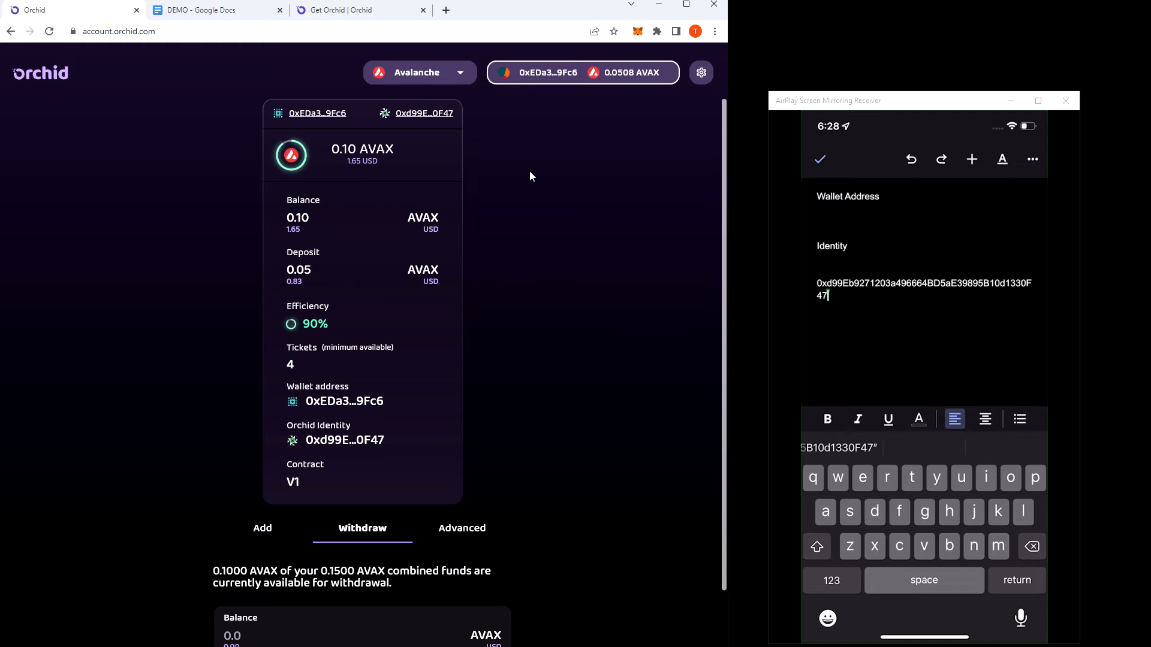
left_click(300, 113)
left_click(227, 10)
left_click(151, 199)
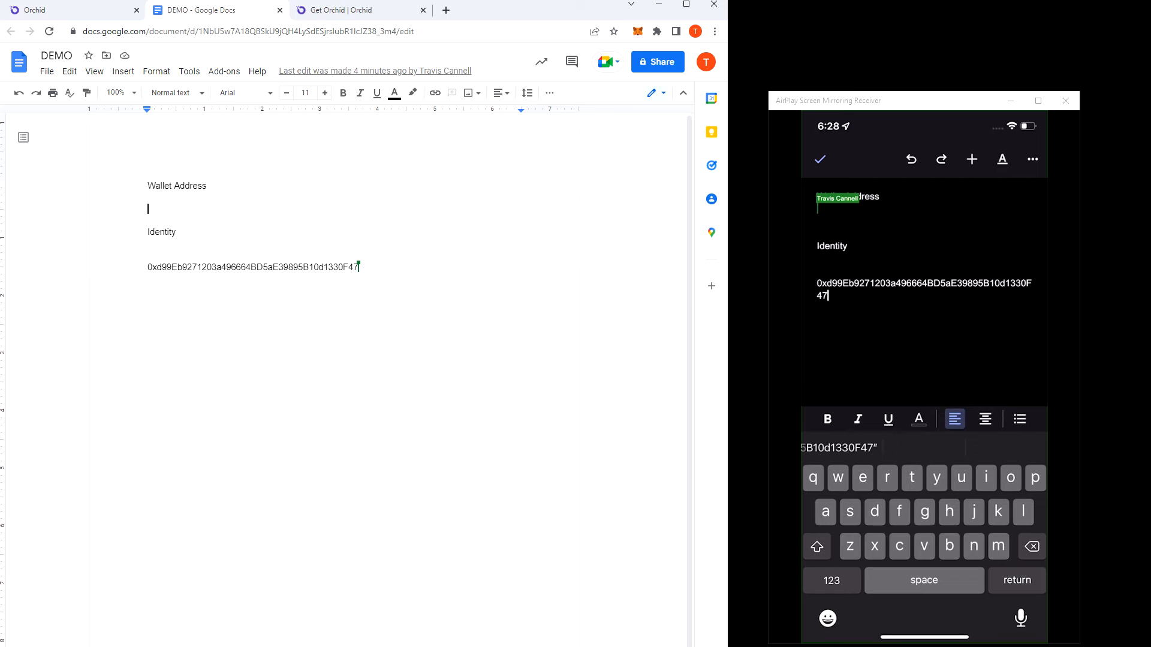
type("0xEDa33431B2C7f2cf7c4677F5d40acCC4E5319Fc6")
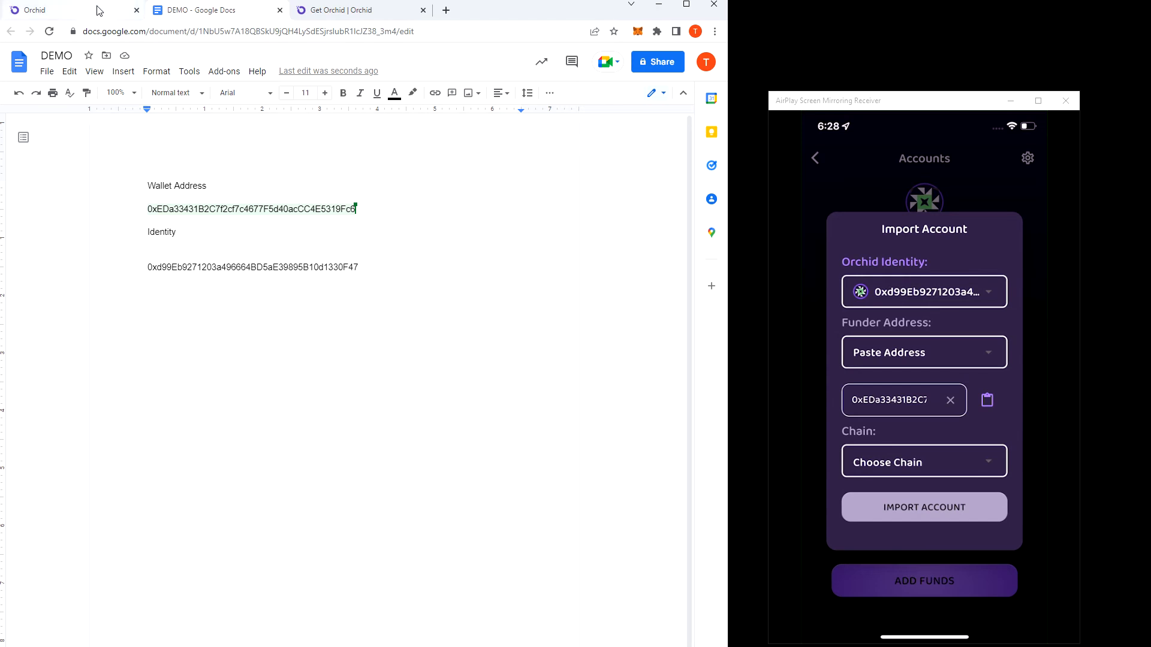
Return to the Orchid account page and review the forms for adding and withdrawing funds.
left_click(65, 10)
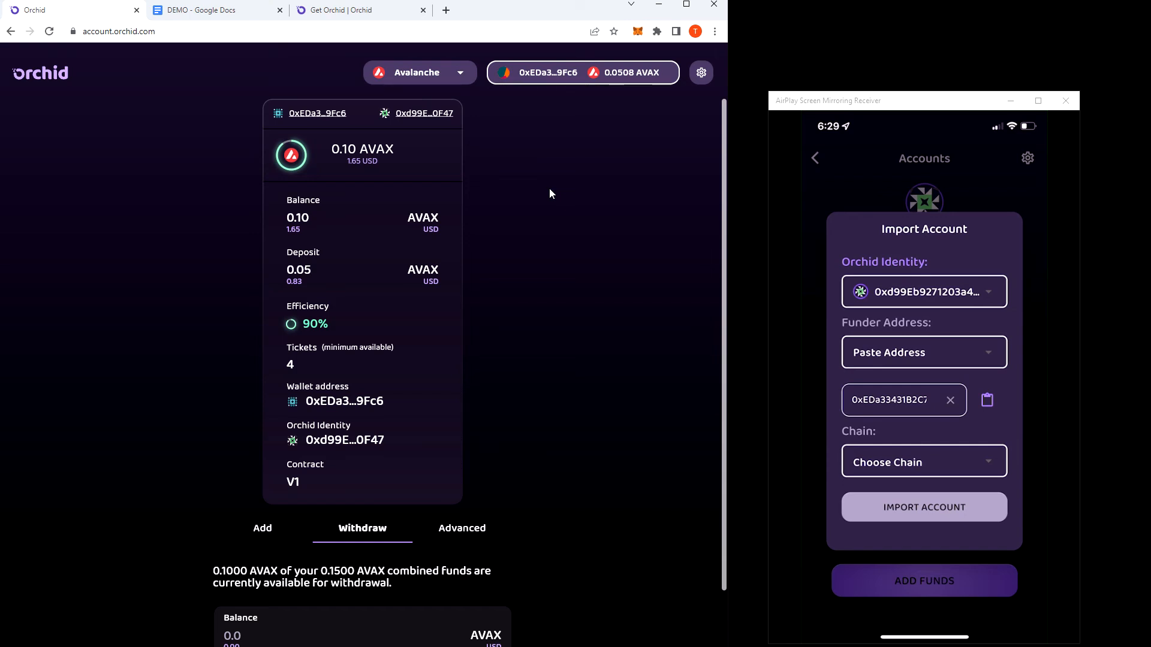
left_click(274, 526)
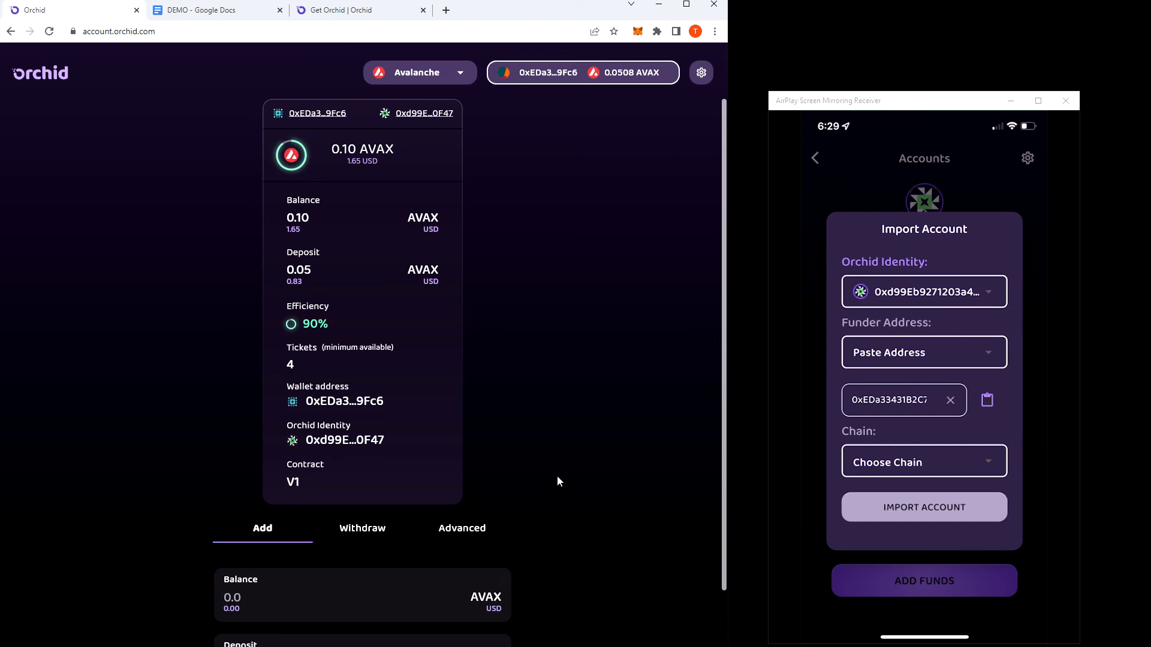
scroll(557, 482, "down", 1)
left_click(389, 470)
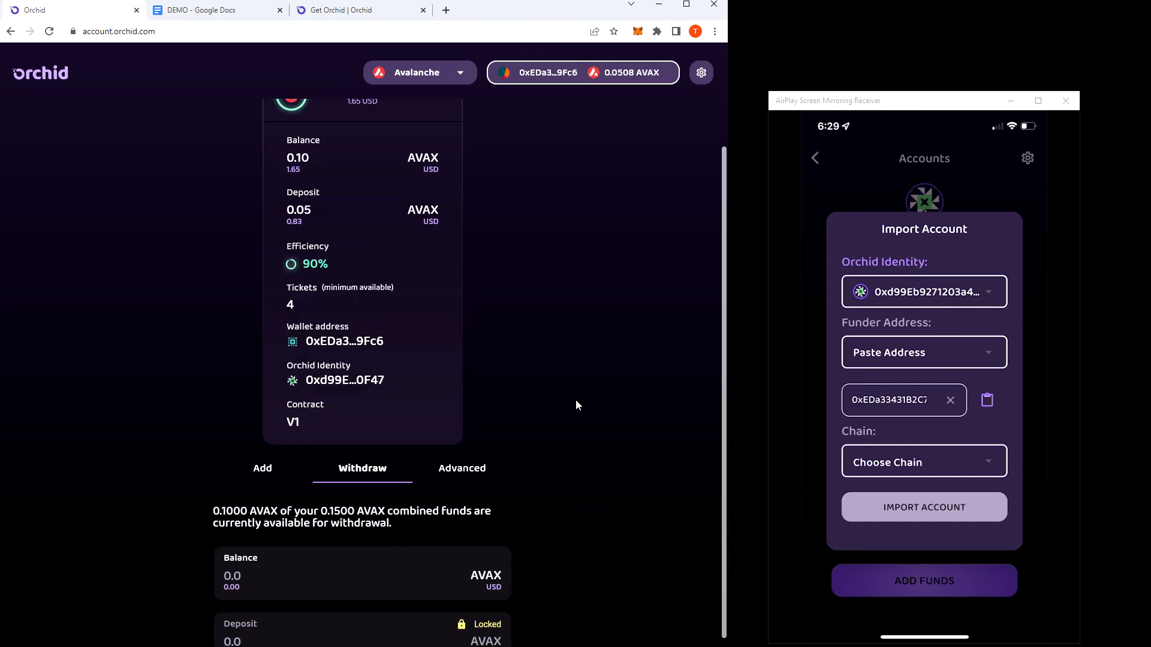
scroll(576, 405, "down", 2)
scroll(420, 527, "up", 2)
Examine the advanced options for balance, deposit, move and warned amount, and collapse and re-expand the account card details.
left_click(460, 497)
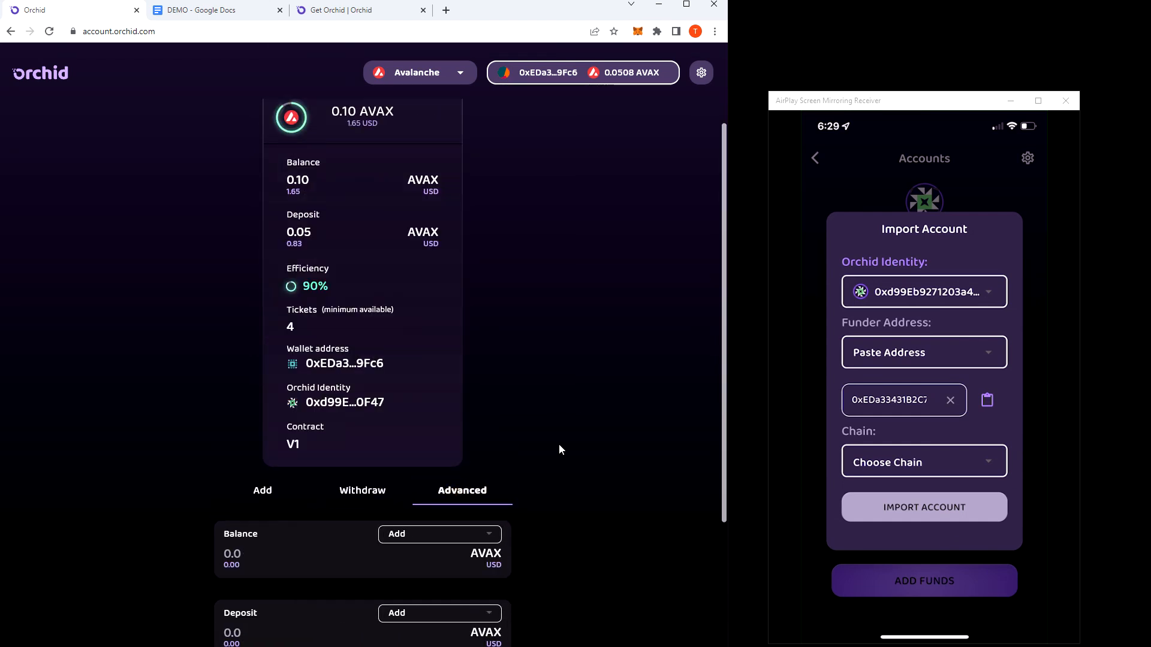
scroll(609, 418, "down", 4)
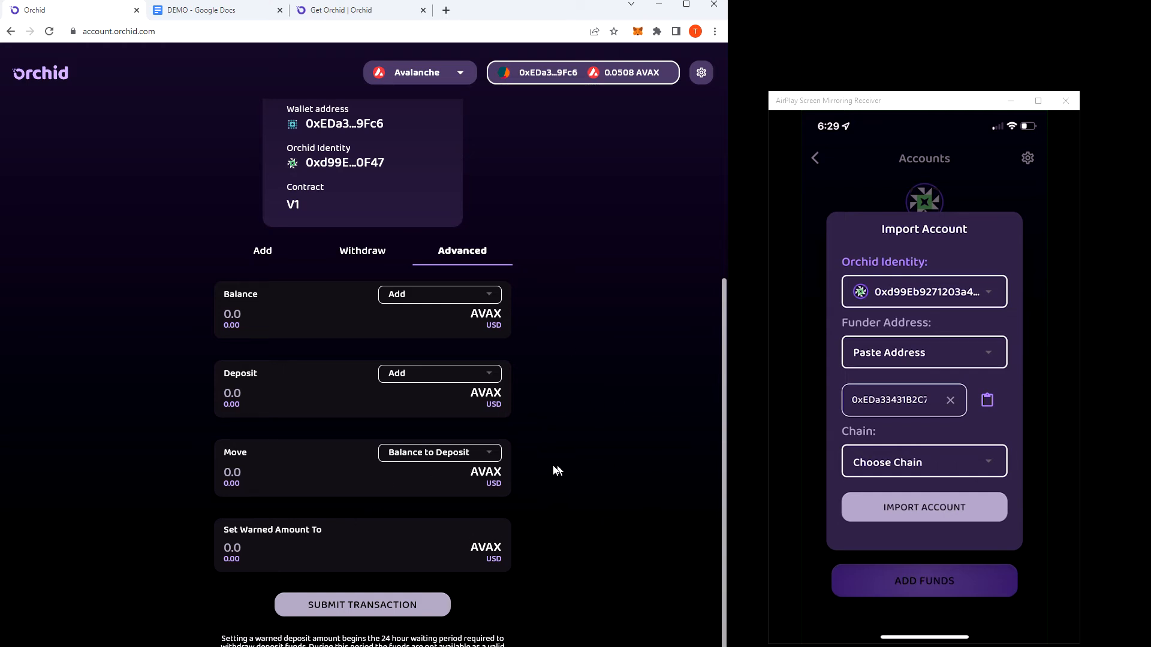
scroll(557, 461, "up", 5)
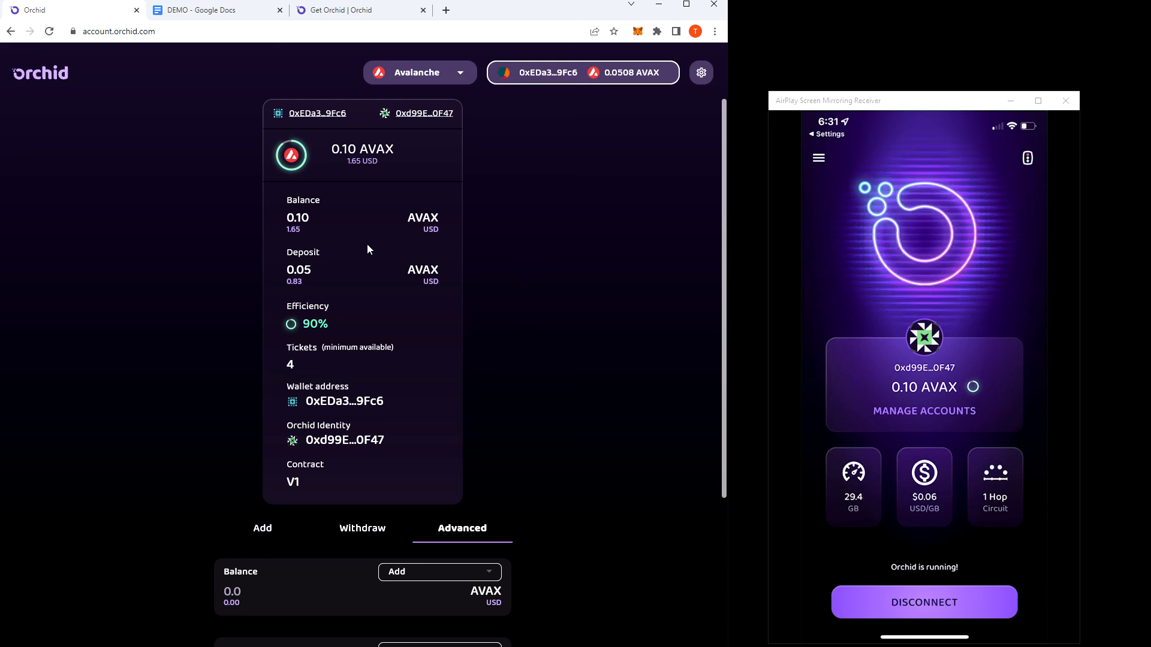
left_click(366, 113)
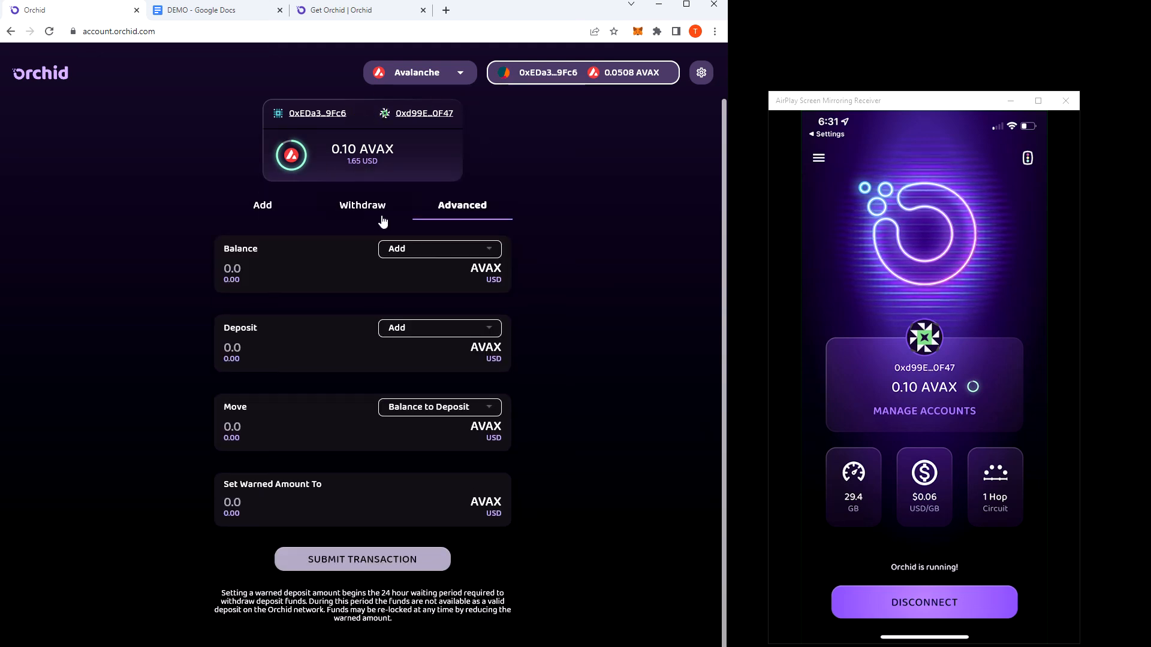
left_click(360, 117)
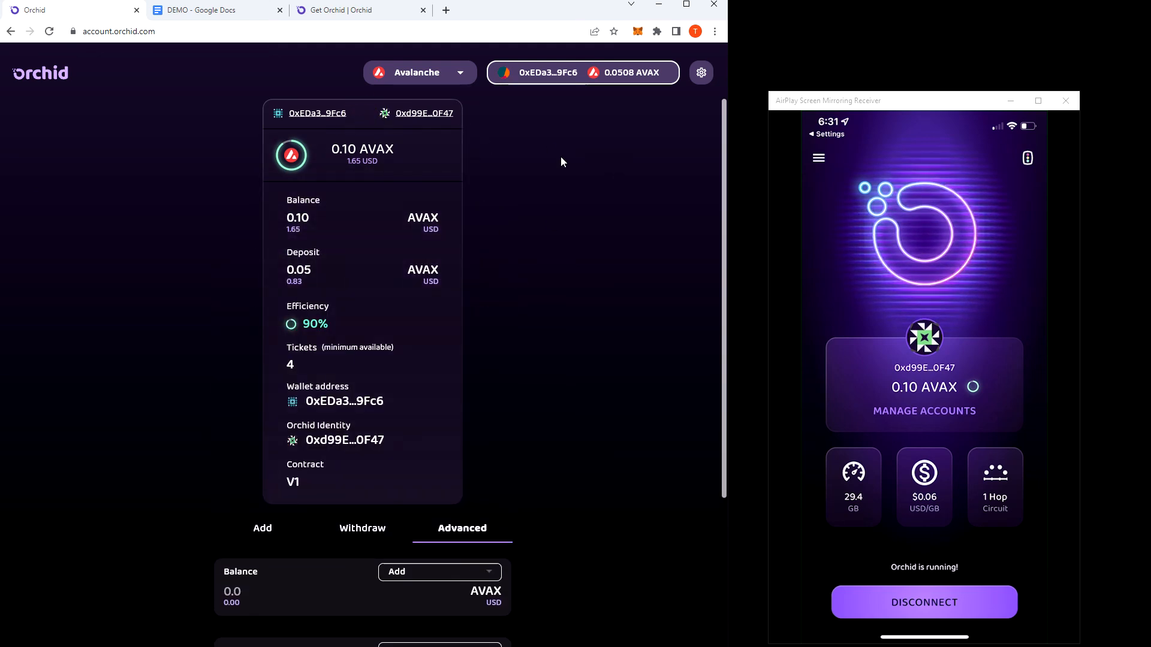